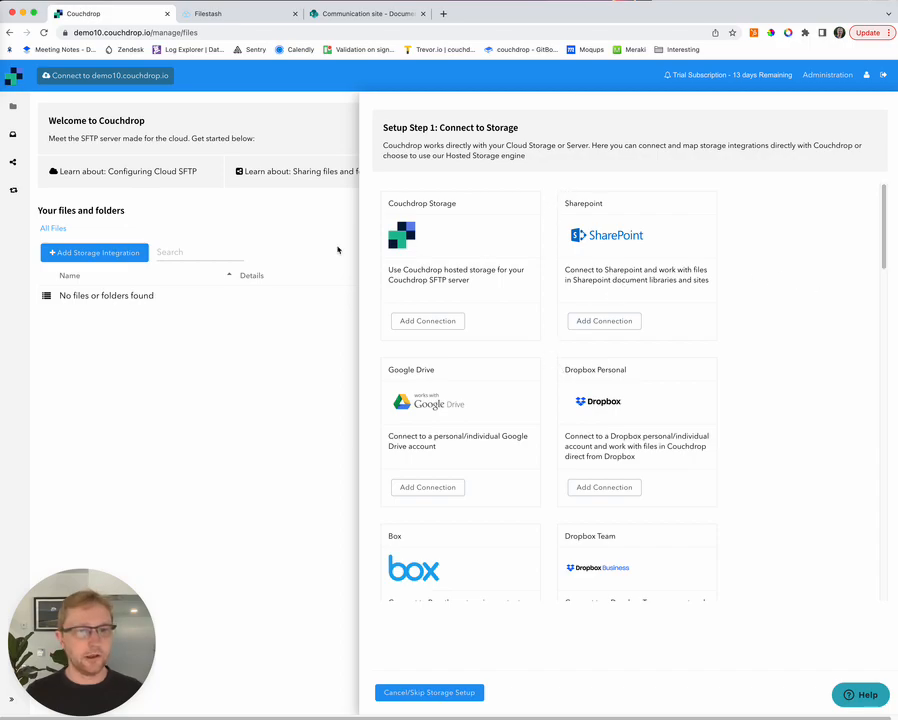
# Step: Skip the initial setup, add a SharePoint storage connection, and enter domain couchdropdemo.sharepoint.com
pyautogui.click(452, 690)
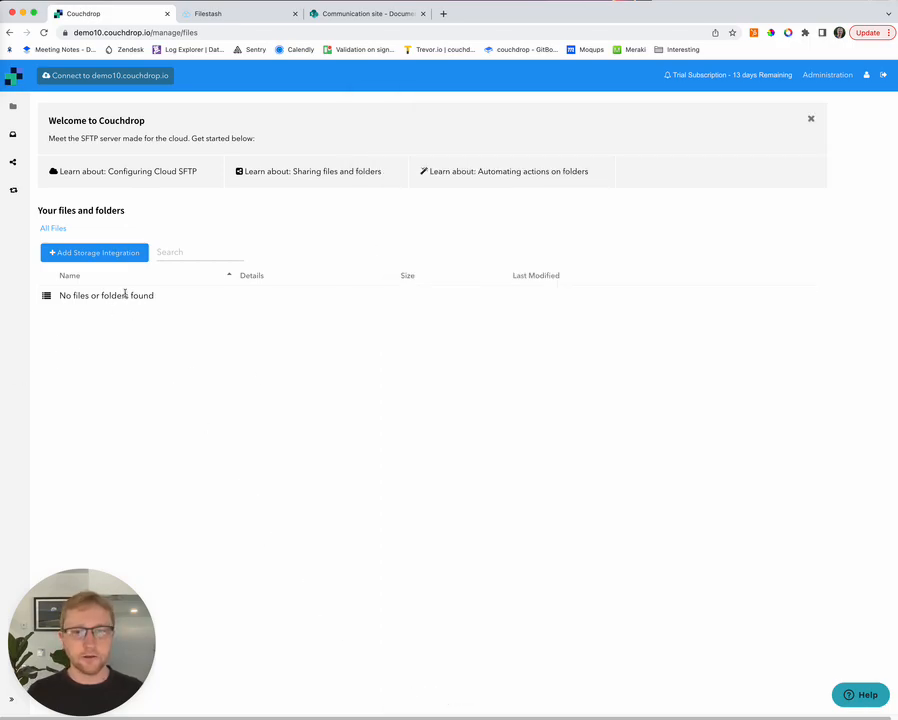
pyautogui.click(105, 259)
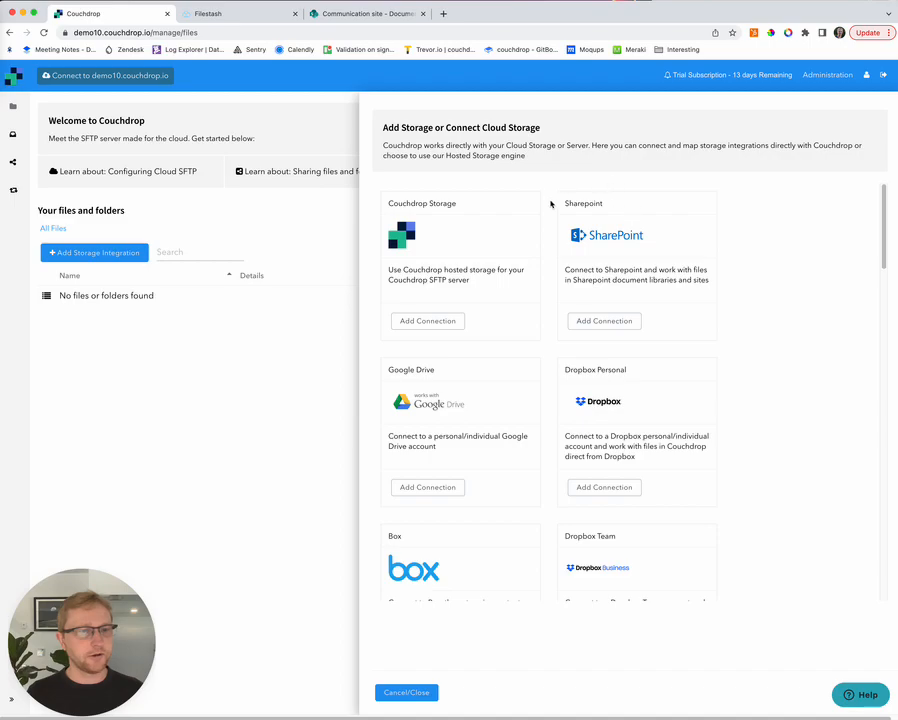
pyautogui.moveTo(567, 208); pyautogui.dragTo(659, 333)
pyautogui.click(643, 324)
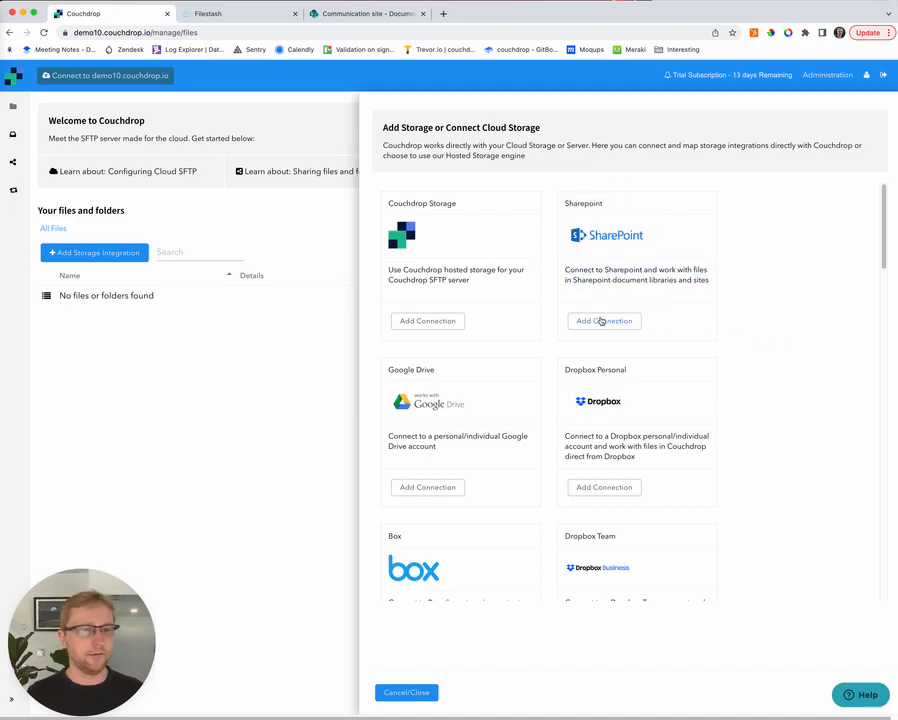
pyautogui.click(603, 322)
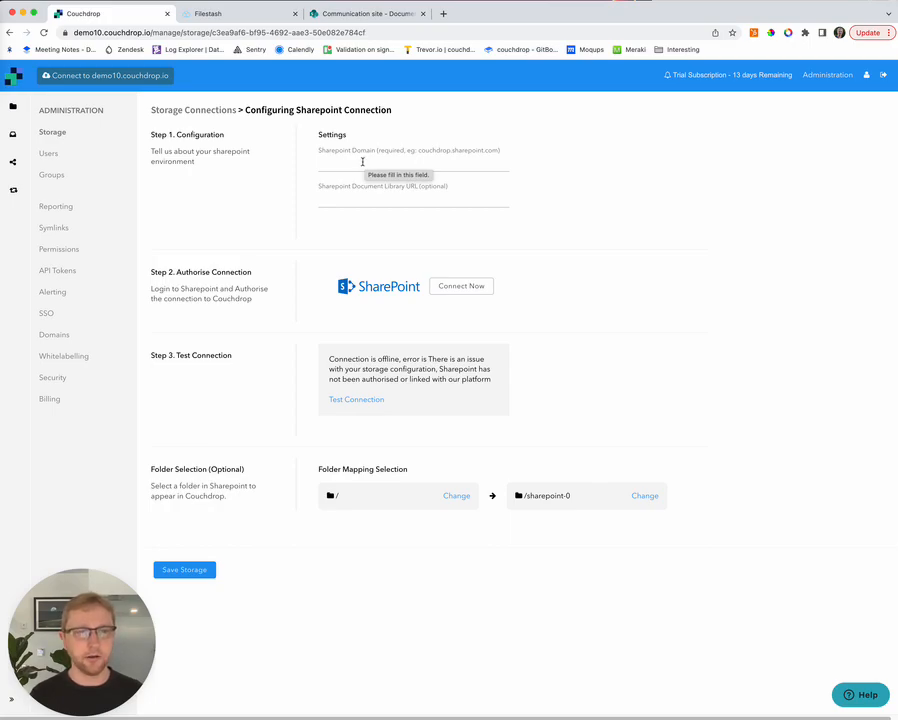
pyautogui.click(362, 162)
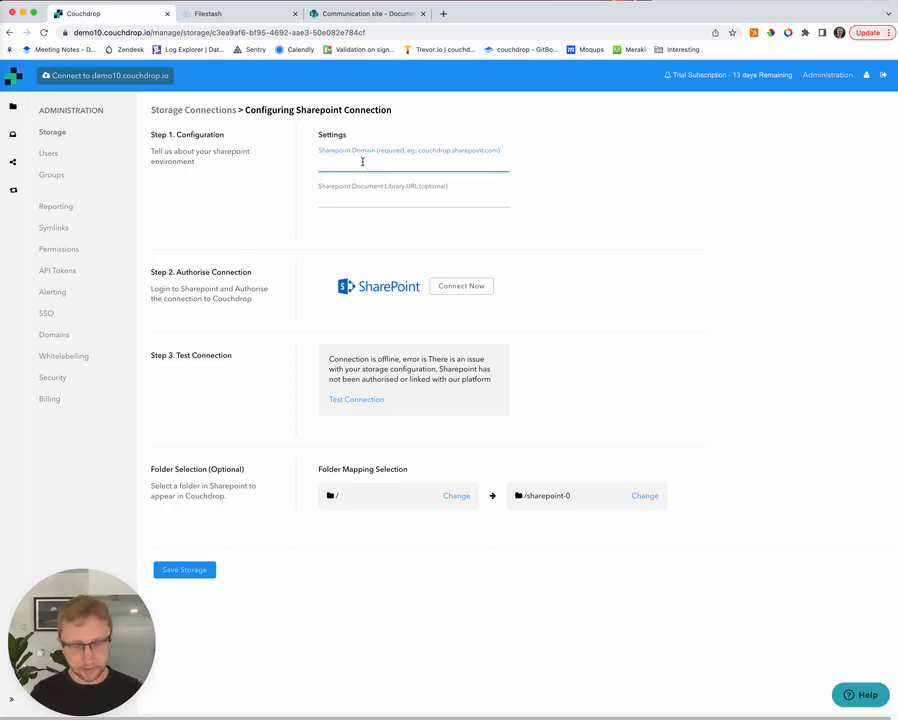
pyautogui.write('couchdrop')
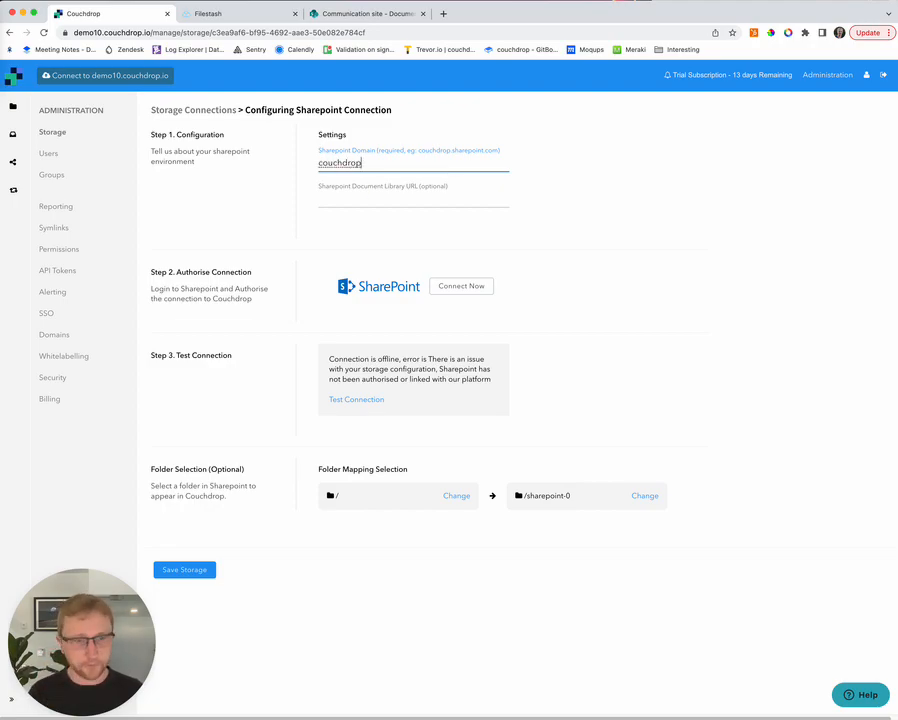
pyautogui.write('demo.sh')
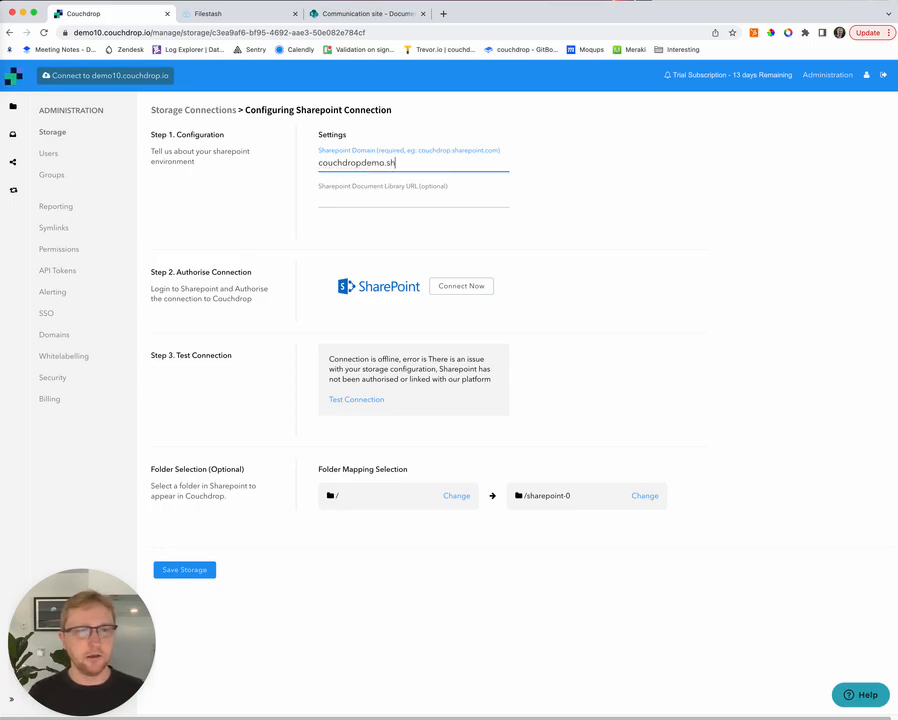
pyautogui.write('arepoint.com')
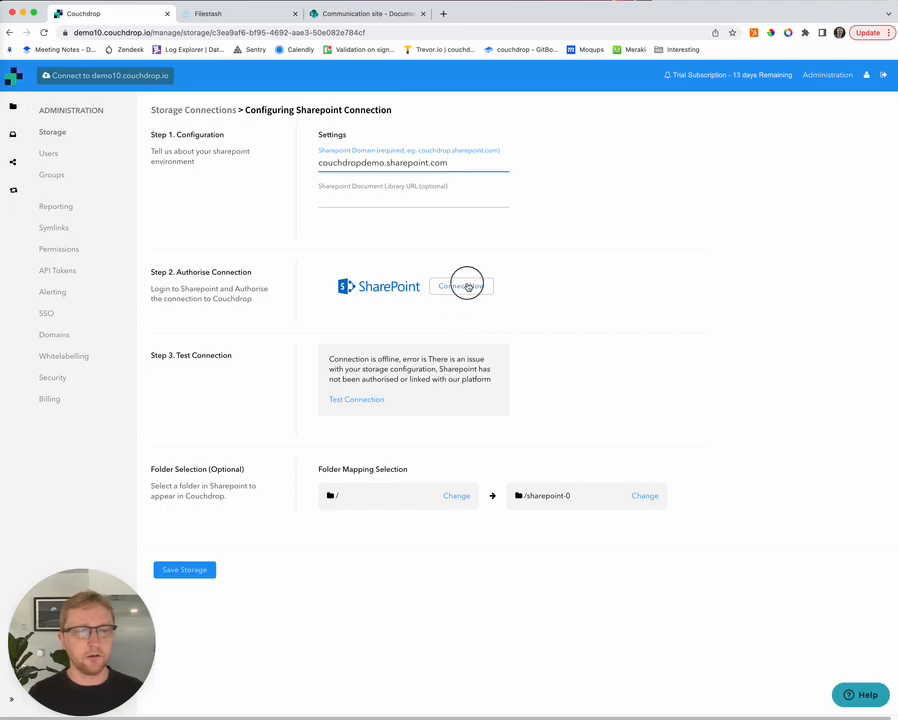
# Step: Connect SharePoint through the Microsoft sign-in window and accept the requested permissions
pyautogui.click(467, 287)
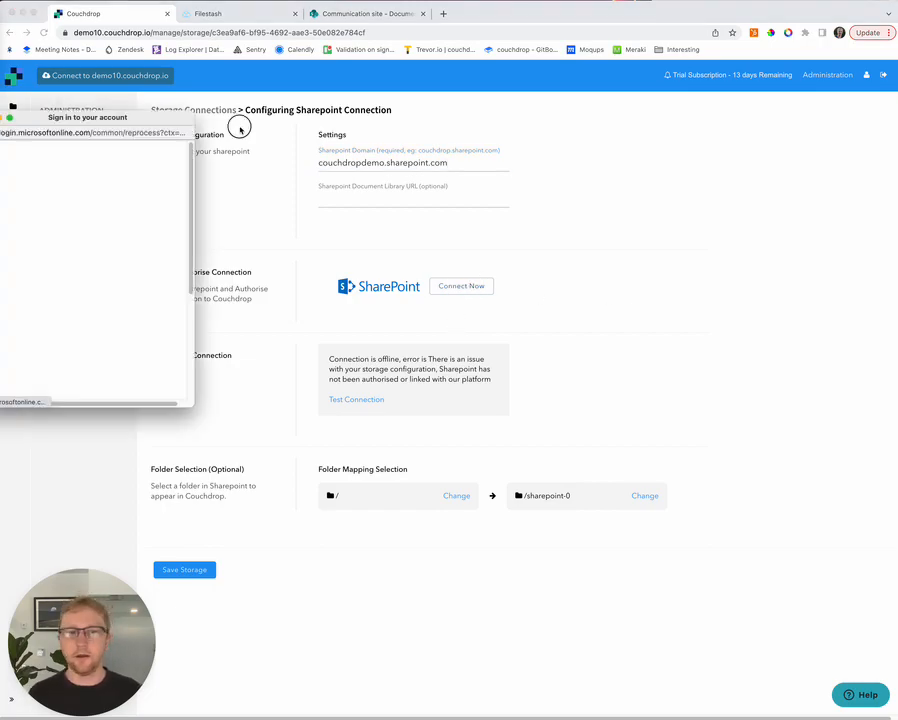
pyautogui.moveTo(104, 120); pyautogui.dragTo(730, 120)
pyautogui.scroll(-3, 774, 291)
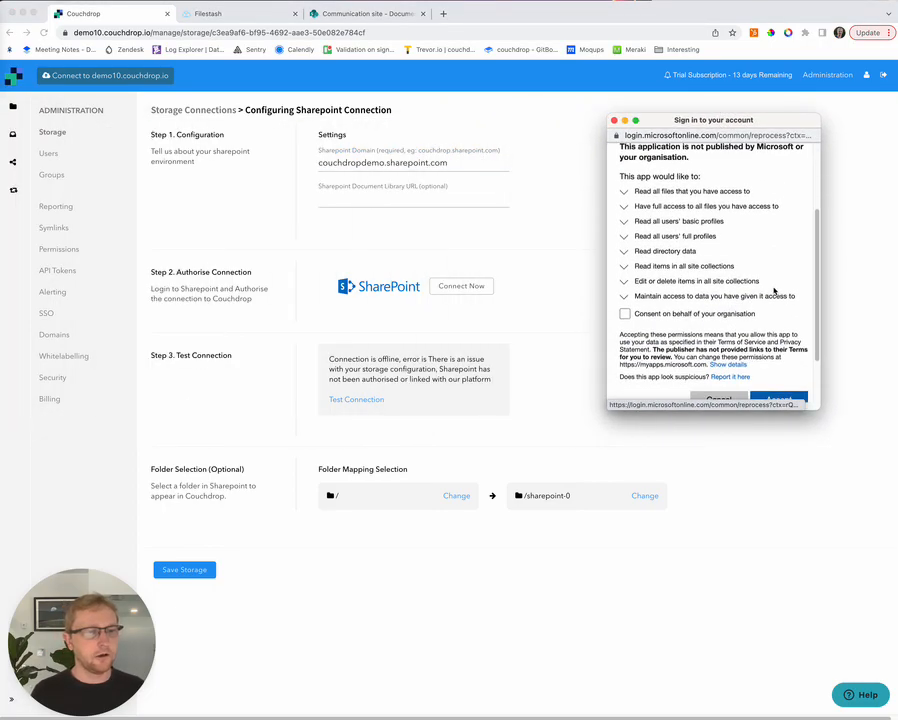
pyautogui.scroll(-2, 775, 291)
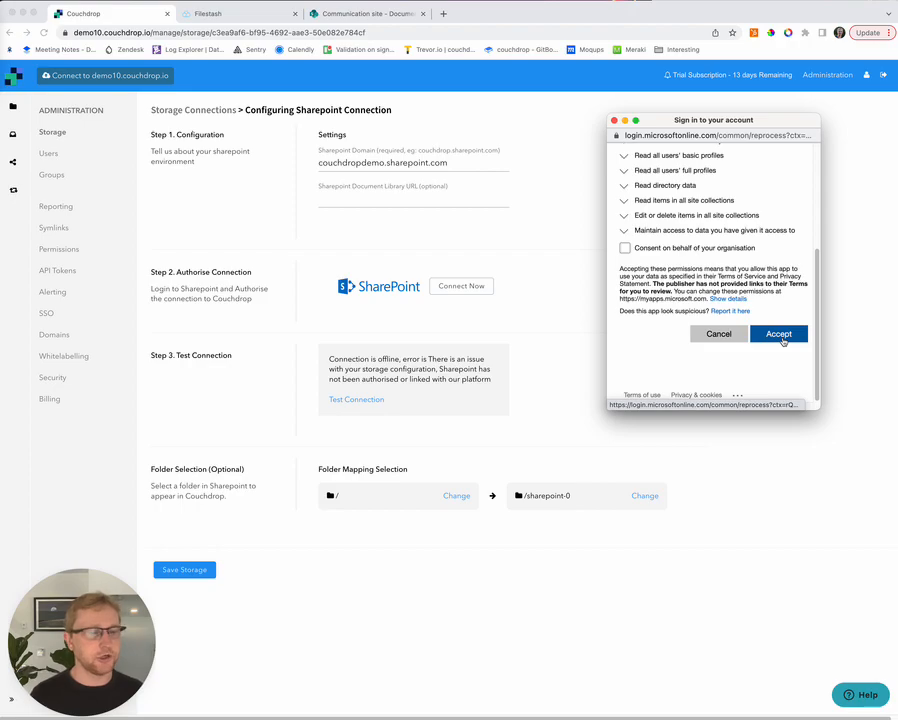
pyautogui.scroll(1, 783, 341)
pyautogui.scroll(-1, 772, 370)
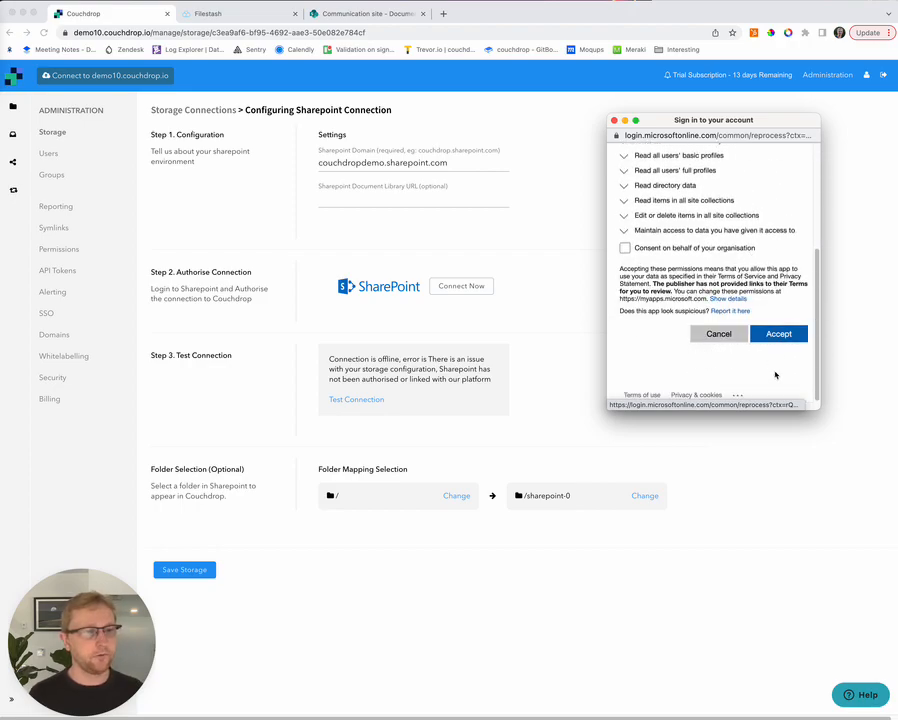
pyautogui.click(784, 340)
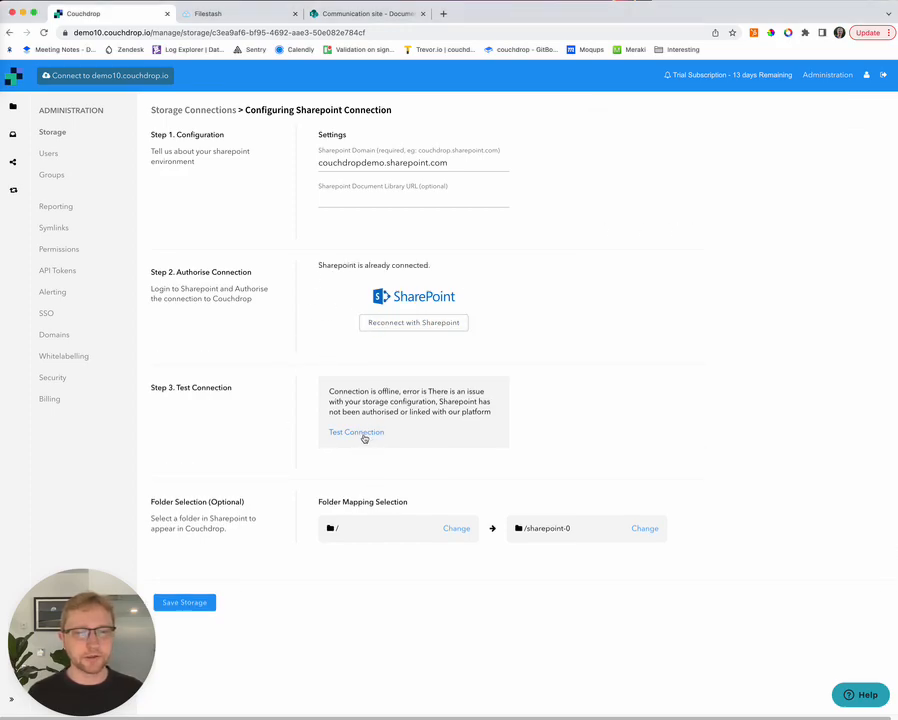
# Step: Test the SharePoint connection and confirm it reports online
pyautogui.click(360, 433)
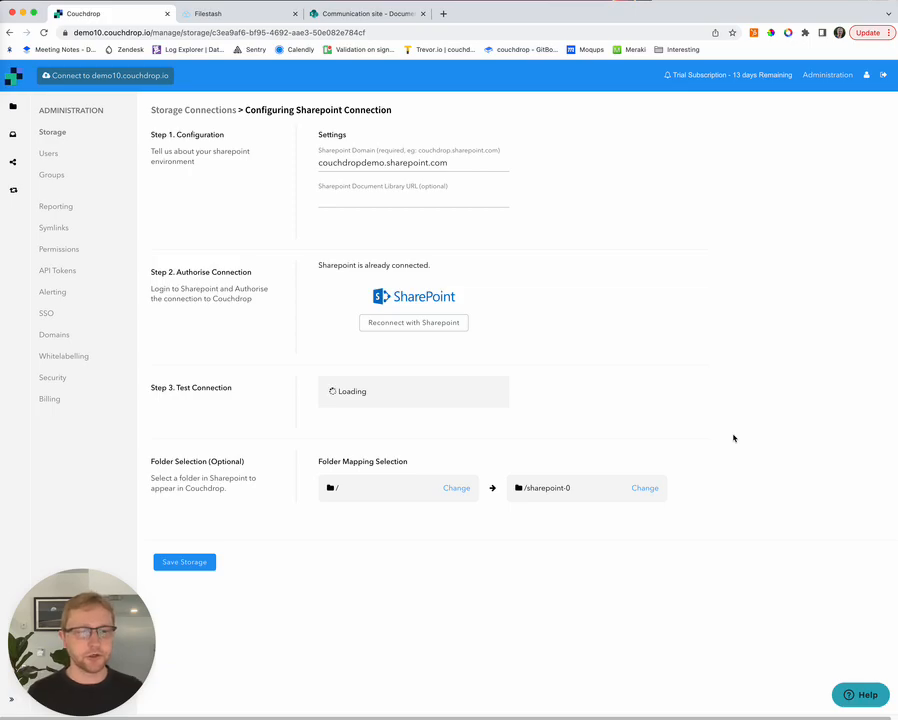
pyautogui.tripleClick(376, 398)
pyautogui.click(381, 403)
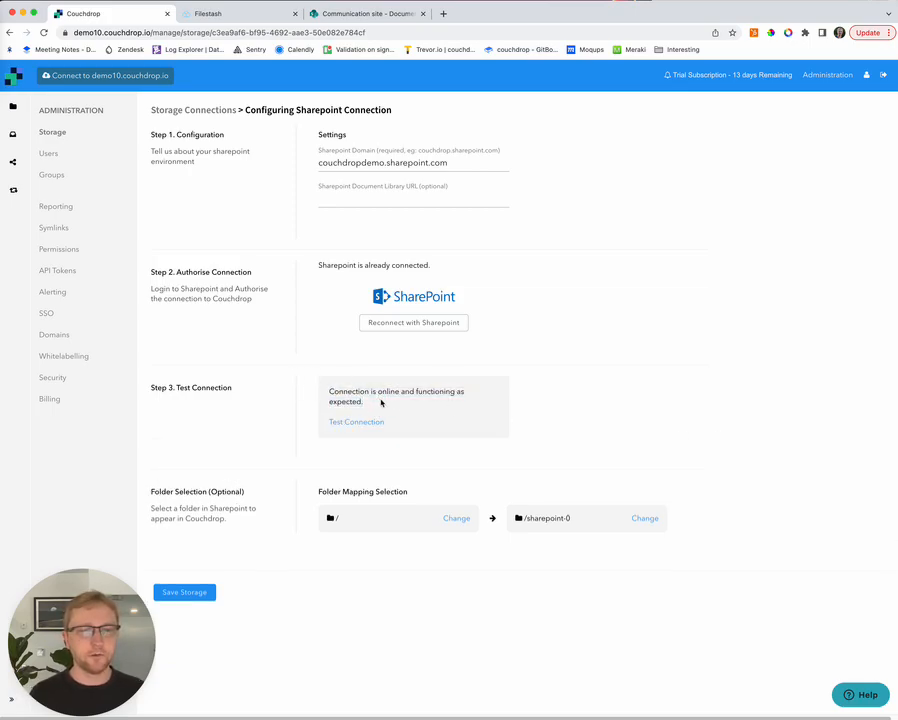
# Step: Map the SharePoint root '/' to /sharepoint-0 and save the storage
pyautogui.click(456, 519)
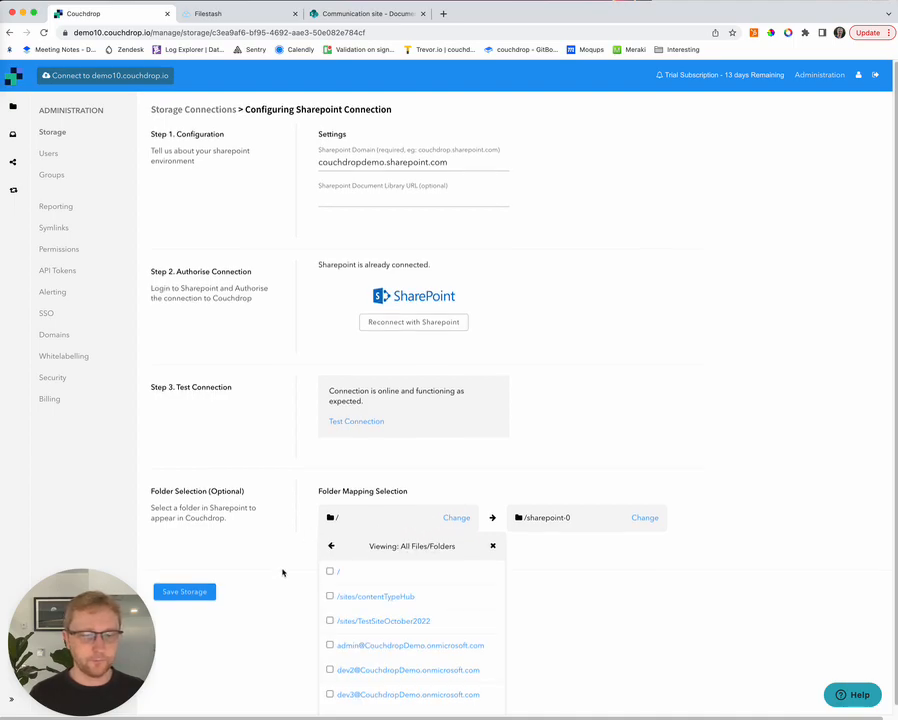
pyautogui.scroll(-1, 335, 560)
pyautogui.click(331, 565)
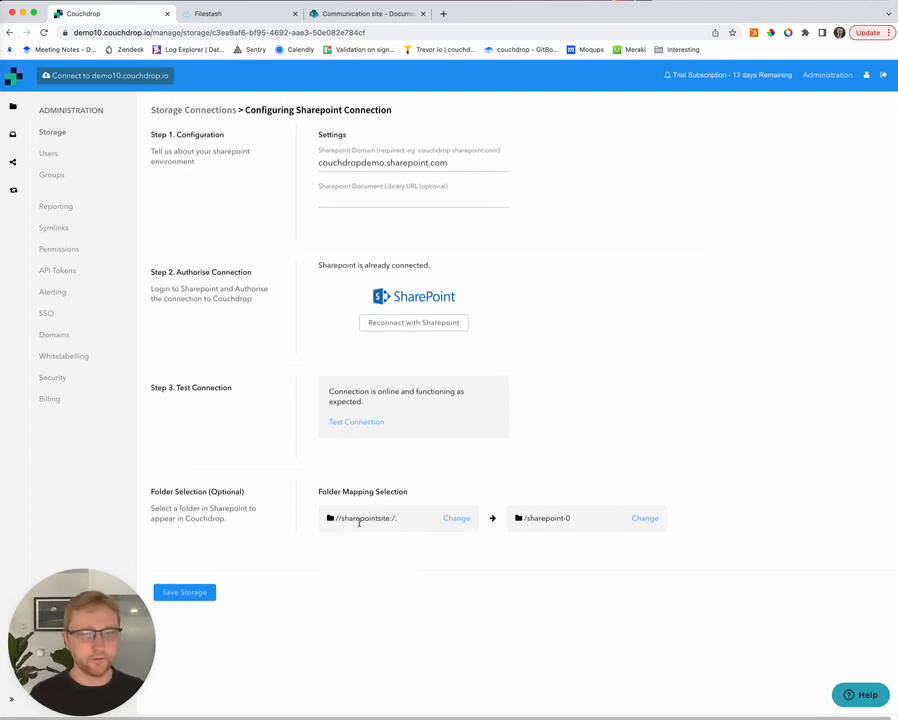
pyautogui.moveTo(571, 518); pyautogui.dragTo(517, 520)
pyautogui.click(530, 519)
pyautogui.moveTo(578, 518); pyautogui.dragTo(508, 516)
pyautogui.click(210, 596)
pyautogui.click(192, 594)
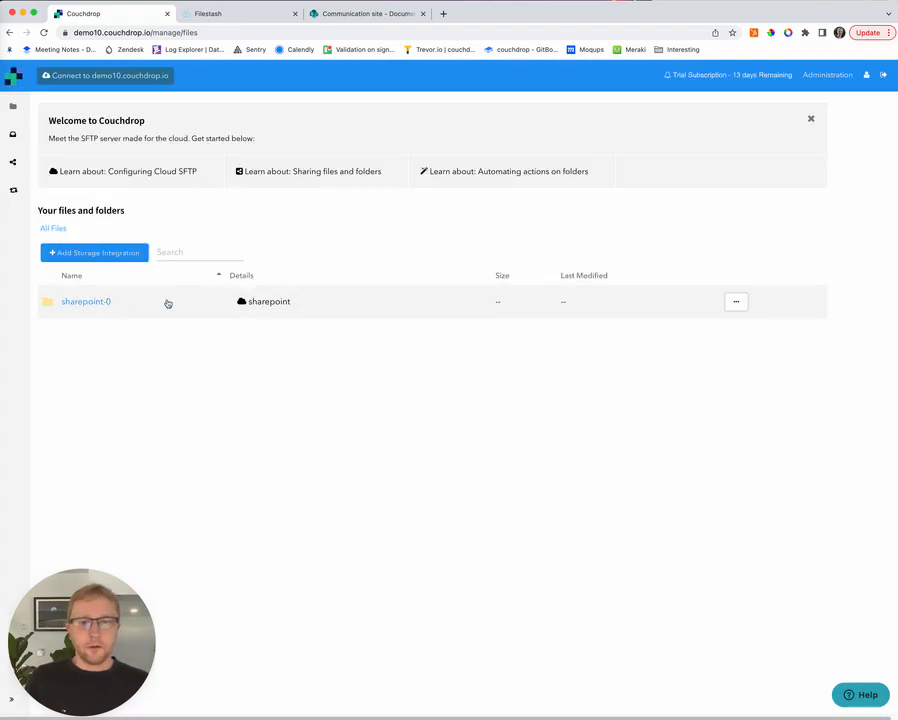
# Step: Open sharepoint-0/Documents in Couchdrop, then view the Communication site's Documents library in SharePoint
pyautogui.click(85, 301)
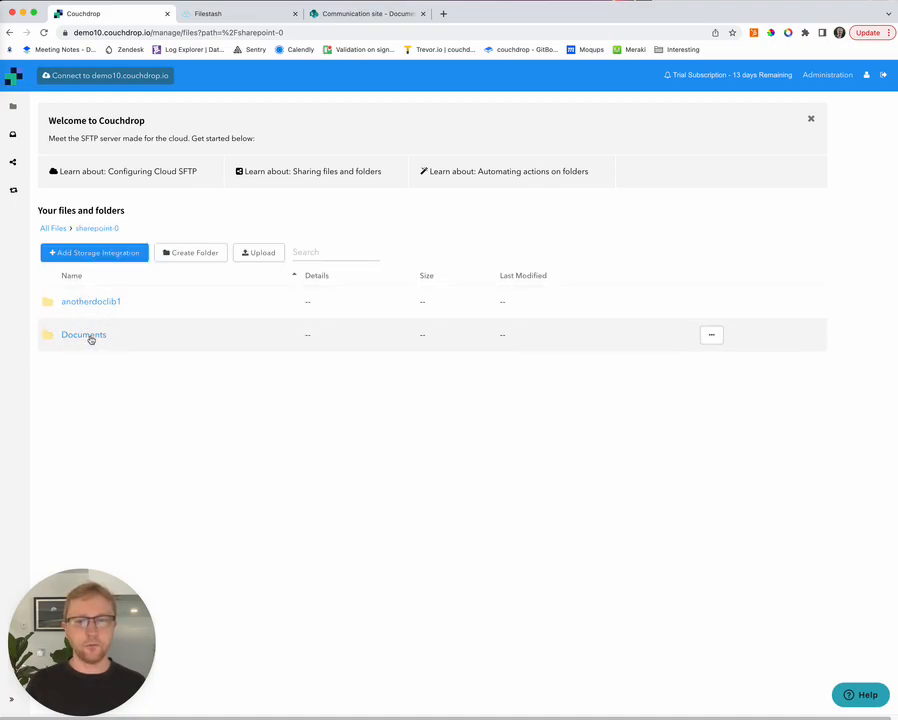
pyautogui.click(85, 336)
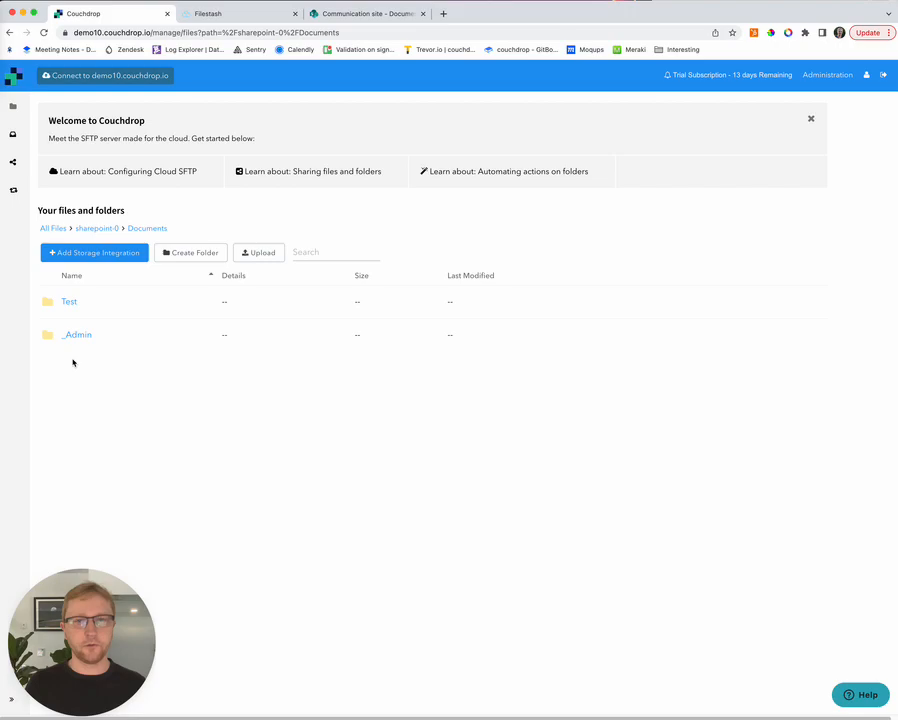
pyautogui.click(359, 14)
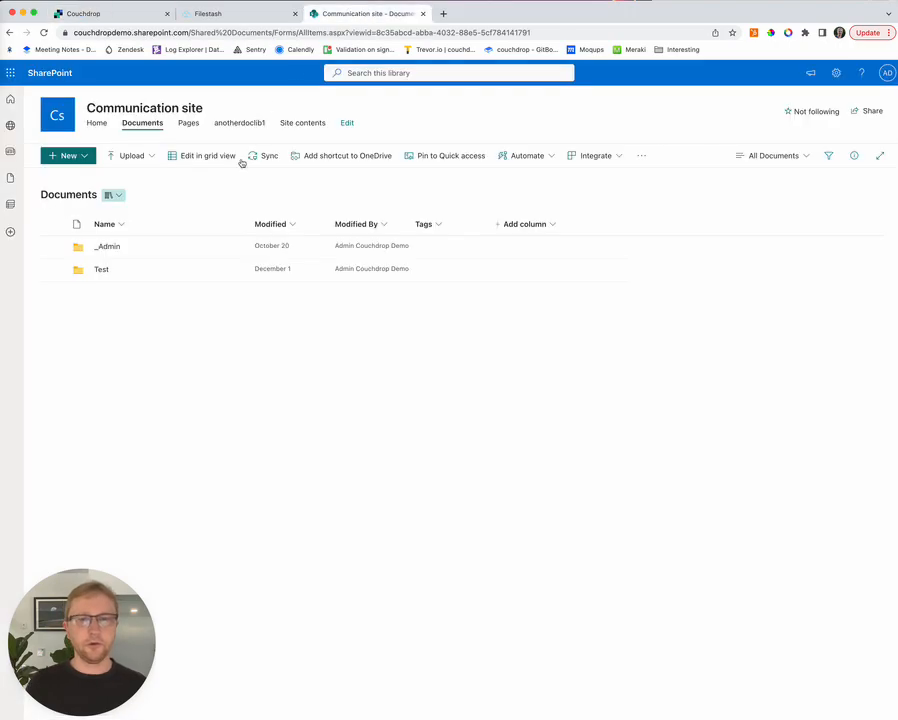
# Step: Create a new folder named external-files in the SharePoint Documents library
pyautogui.click(79, 158)
pyautogui.click(62, 176)
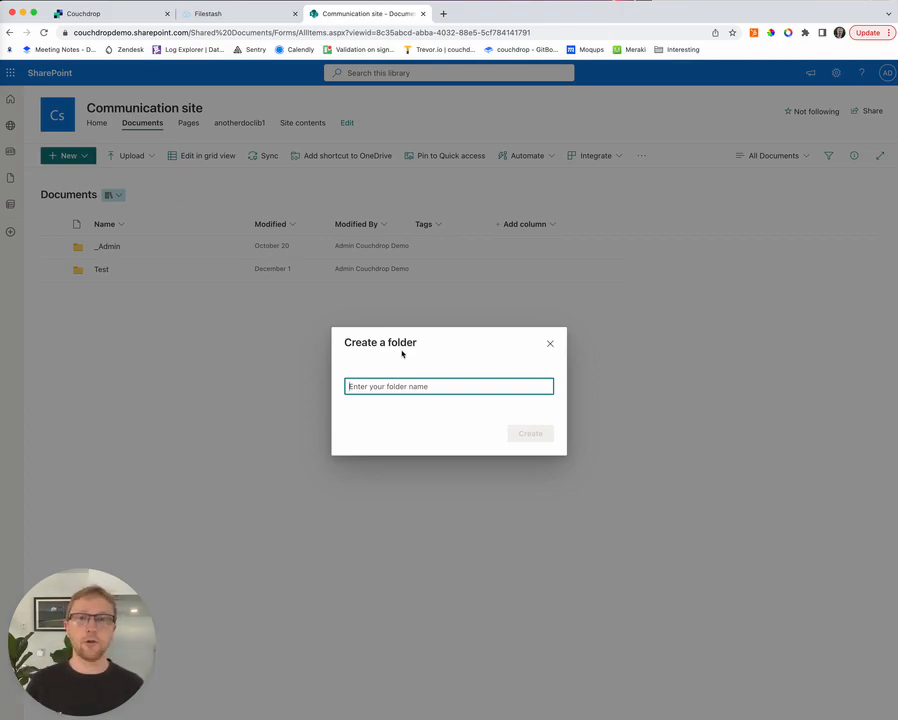
pyautogui.write('externnal-files')
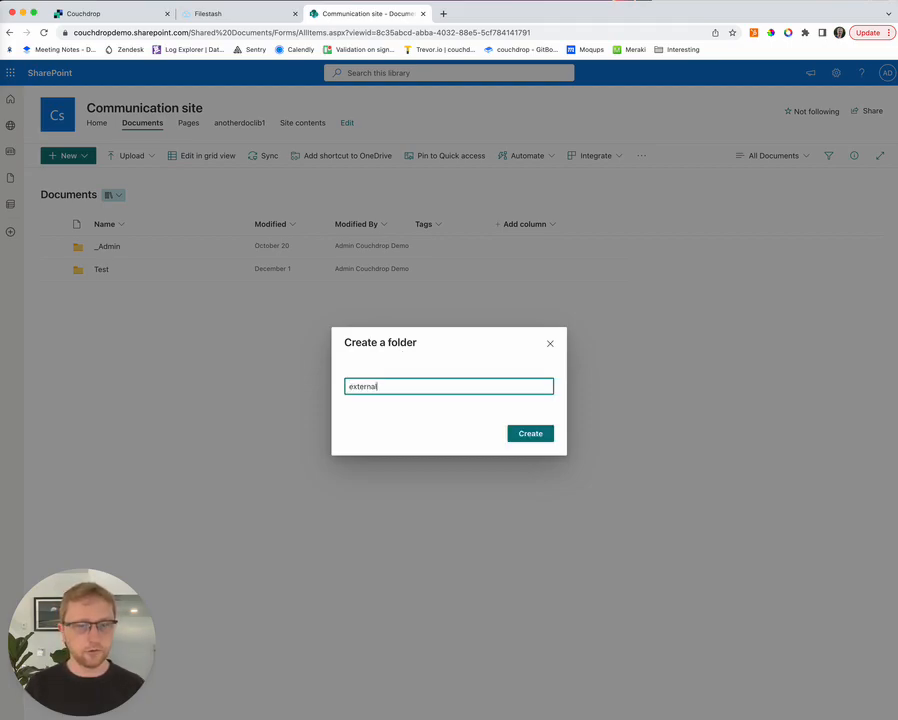
pyautogui.click(535, 440)
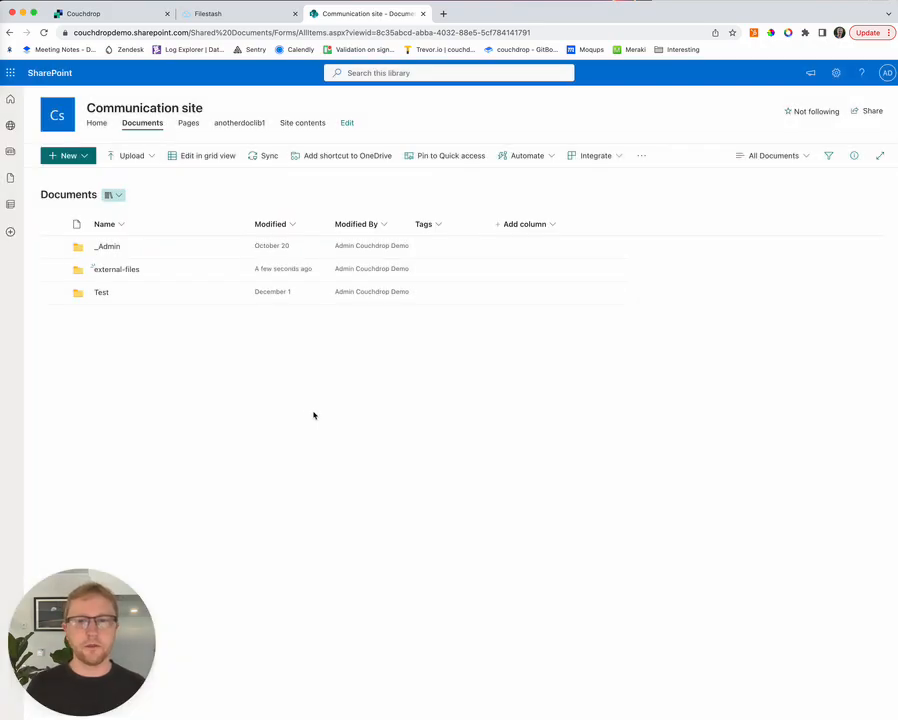
# Step: Confirm external-files is empty, return to Documents, and go back to Couchdrop
pyautogui.click(107, 271)
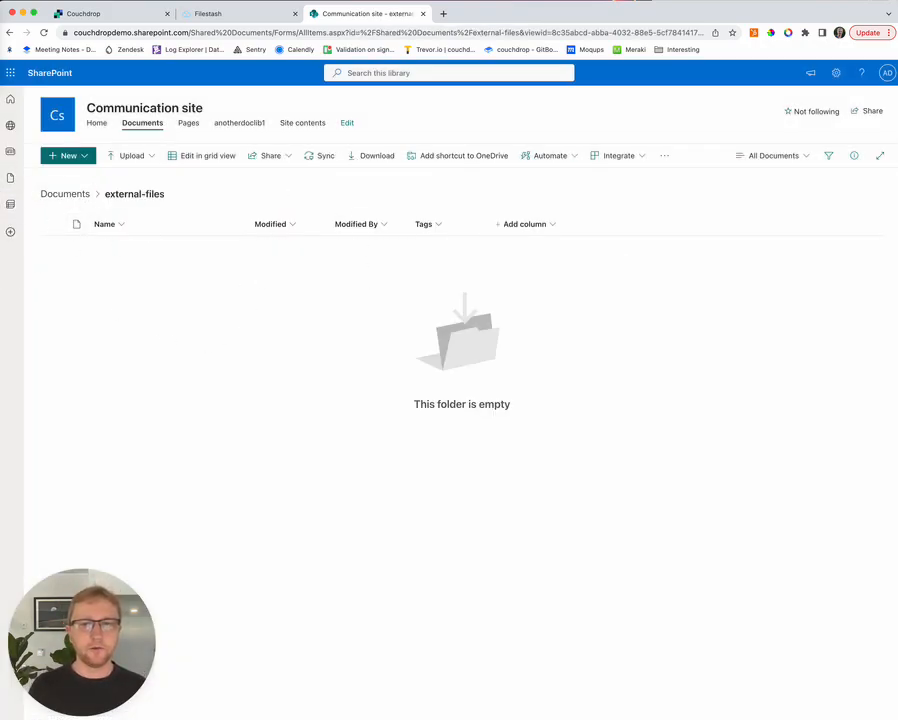
pyautogui.click(58, 194)
pyautogui.click(120, 14)
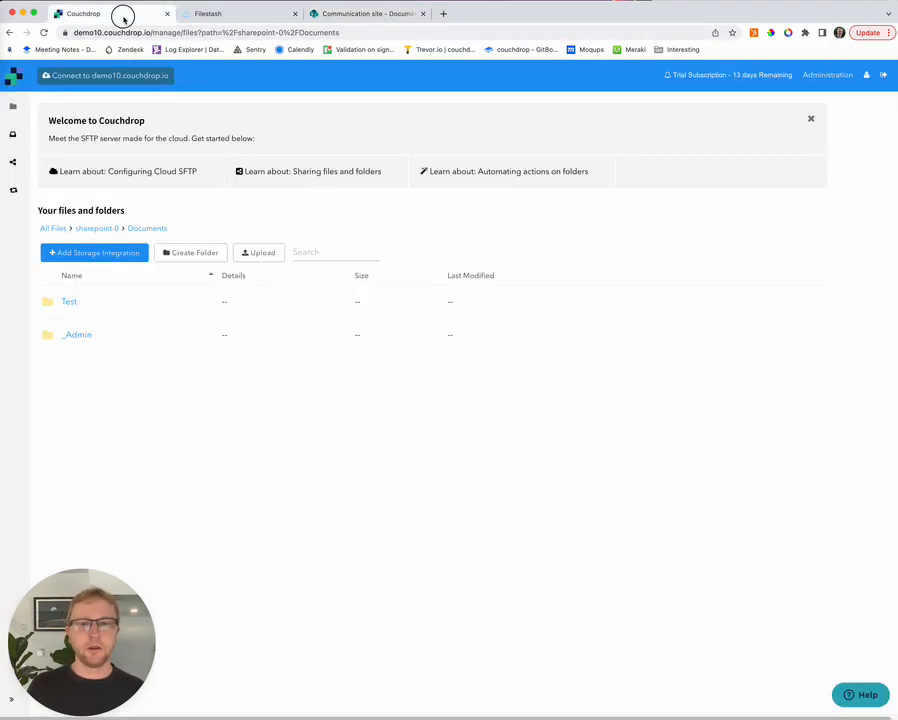
# Step: Reload Couchdrop's Documents listing to show external-files, then go to the Inboxes page
pyautogui.click(43, 32)
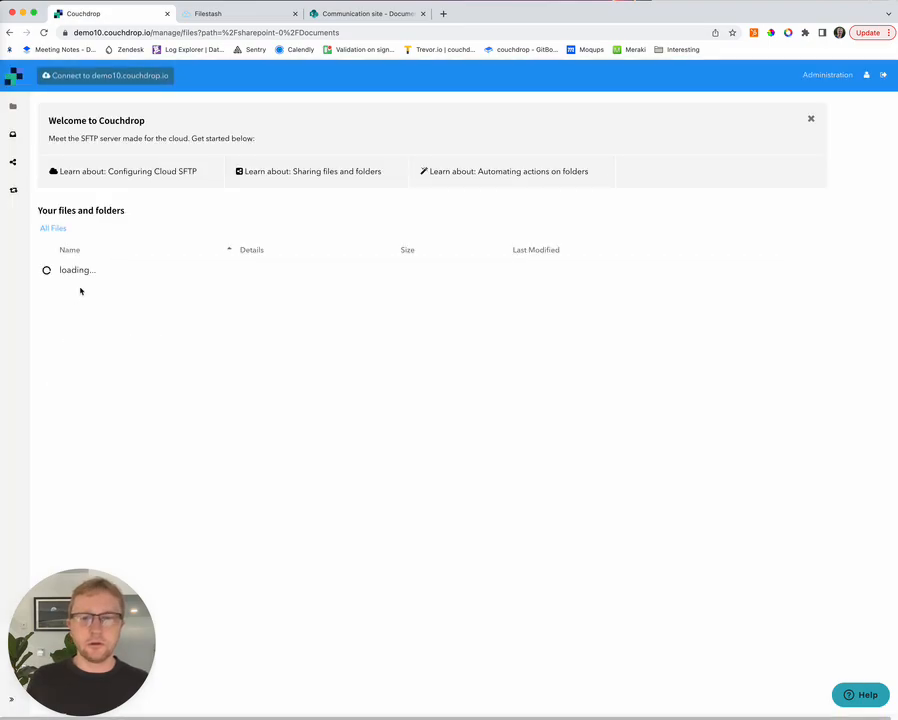
pyautogui.click(14, 137)
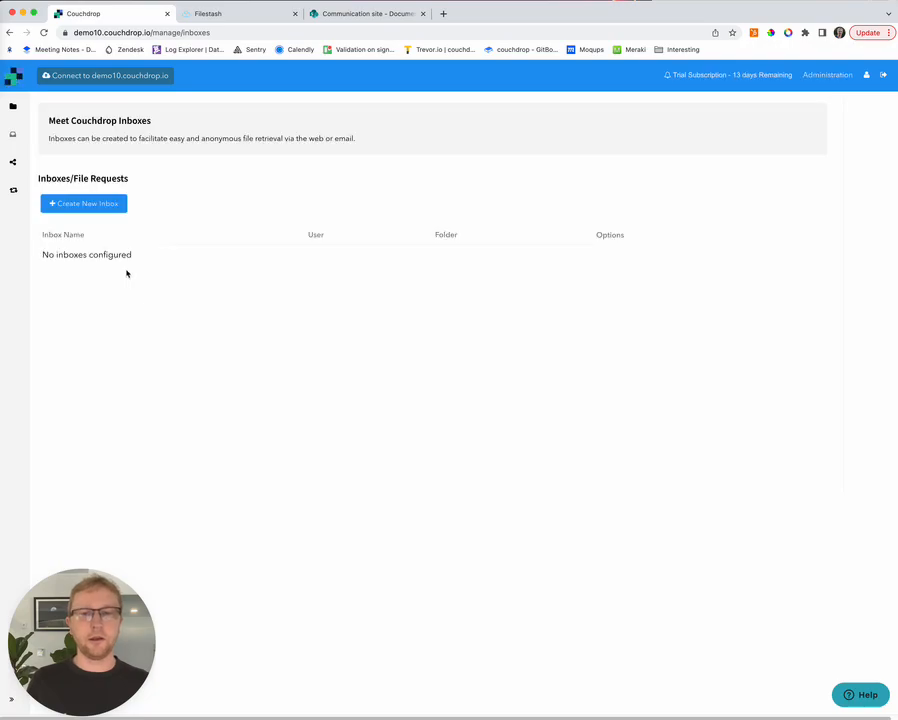
# Step: Create a new inbox named 'external inbox'
pyautogui.click(88, 204)
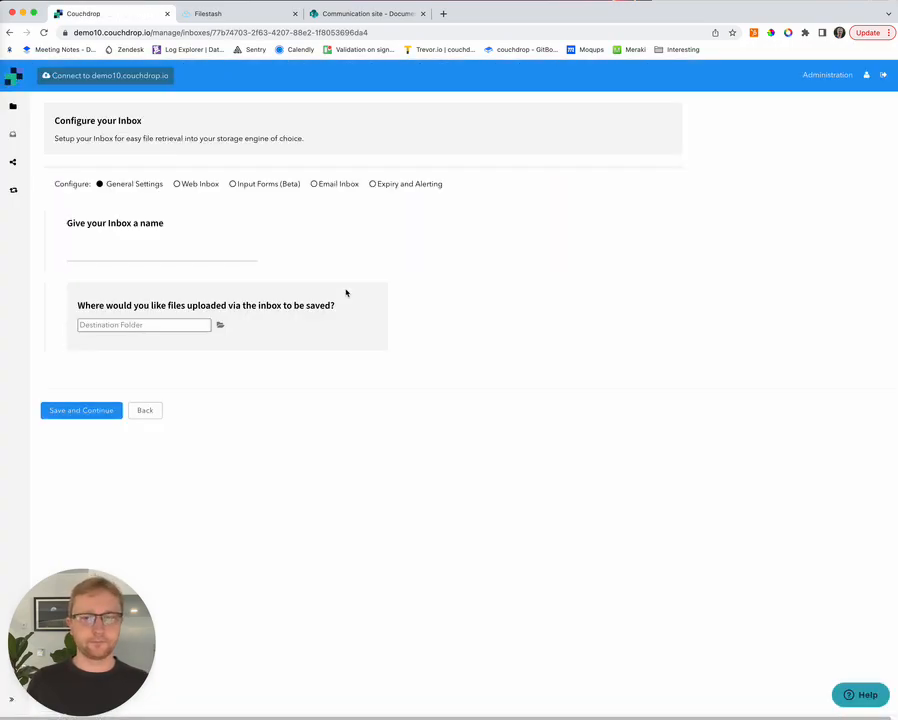
pyautogui.click(113, 257)
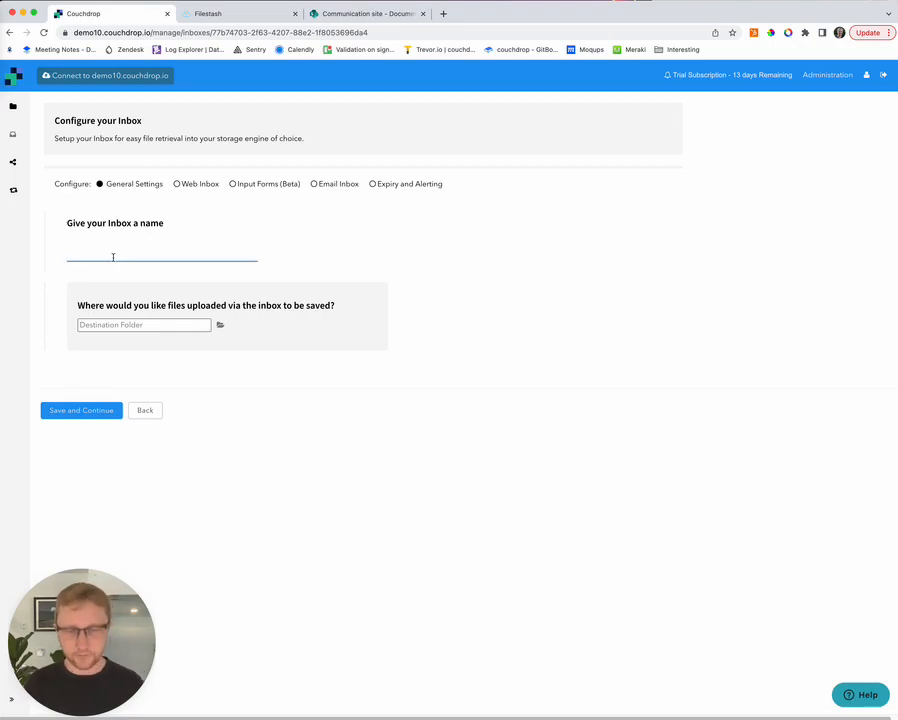
pyautogui.write('external inbox')
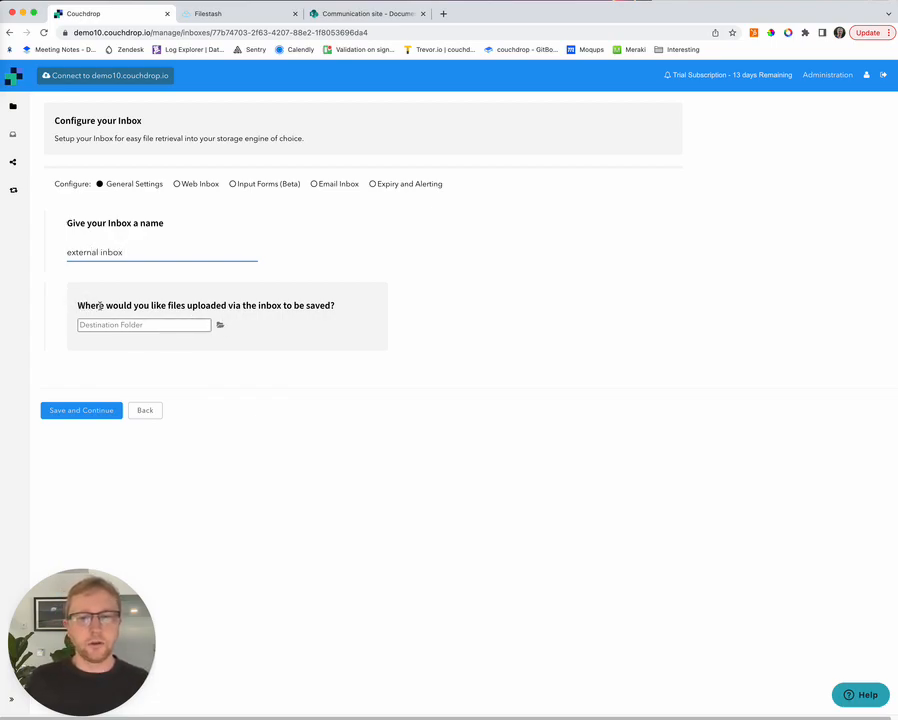
# Step: Set the inbox destination folder to /sharepoint-0/Documents/external-files
pyautogui.click(221, 327)
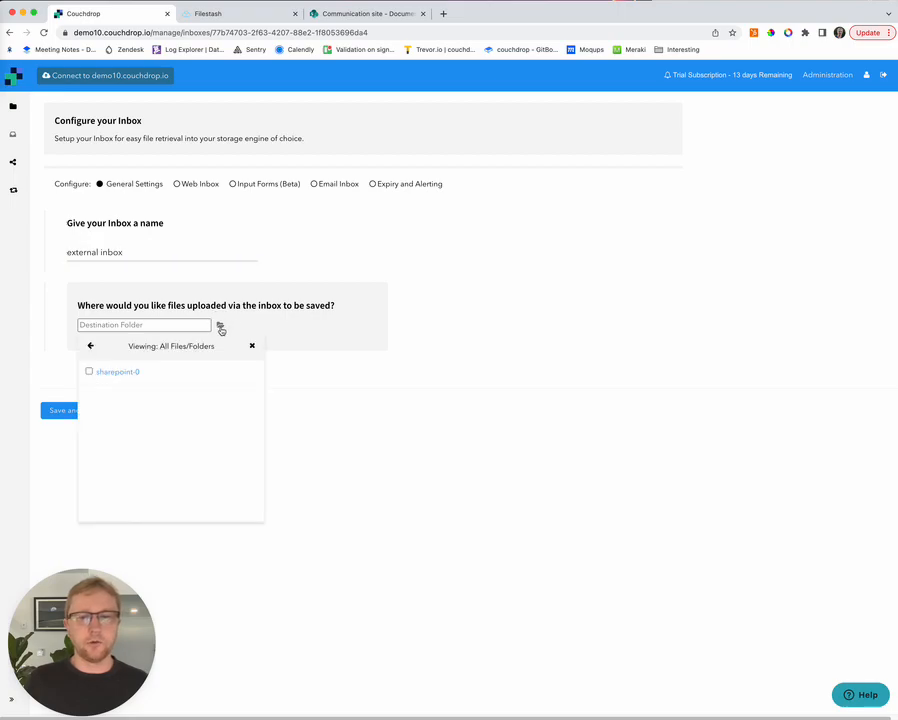
pyautogui.click(119, 372)
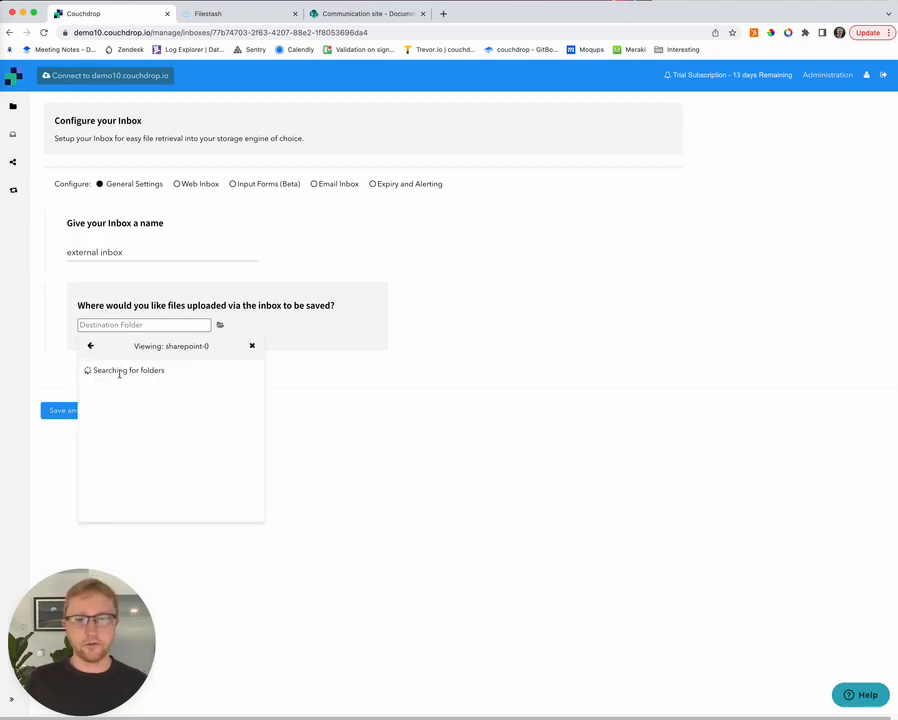
pyautogui.click(108, 398)
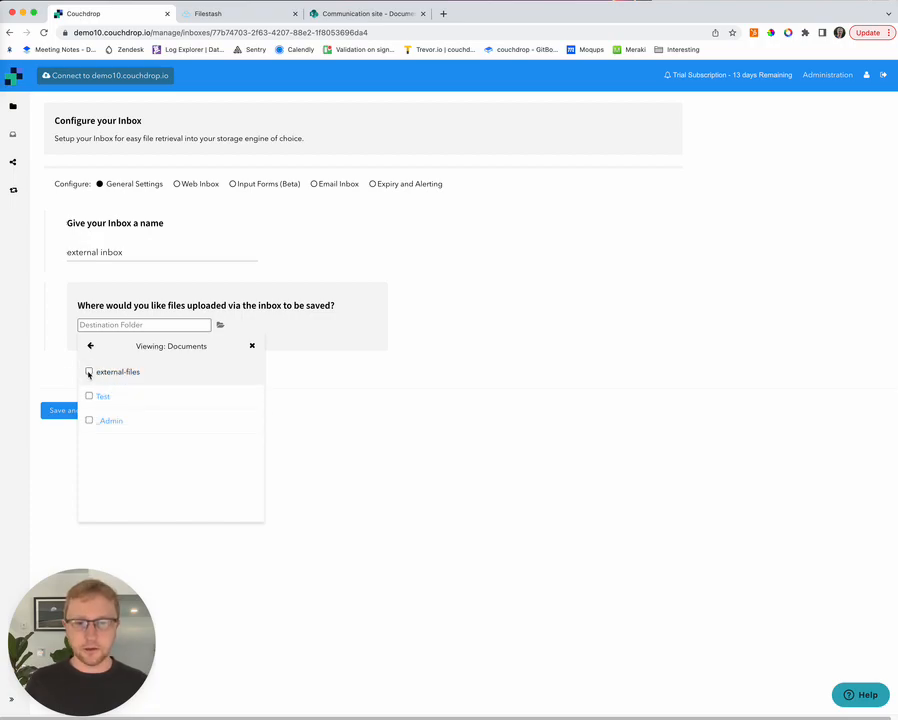
pyautogui.click(89, 372)
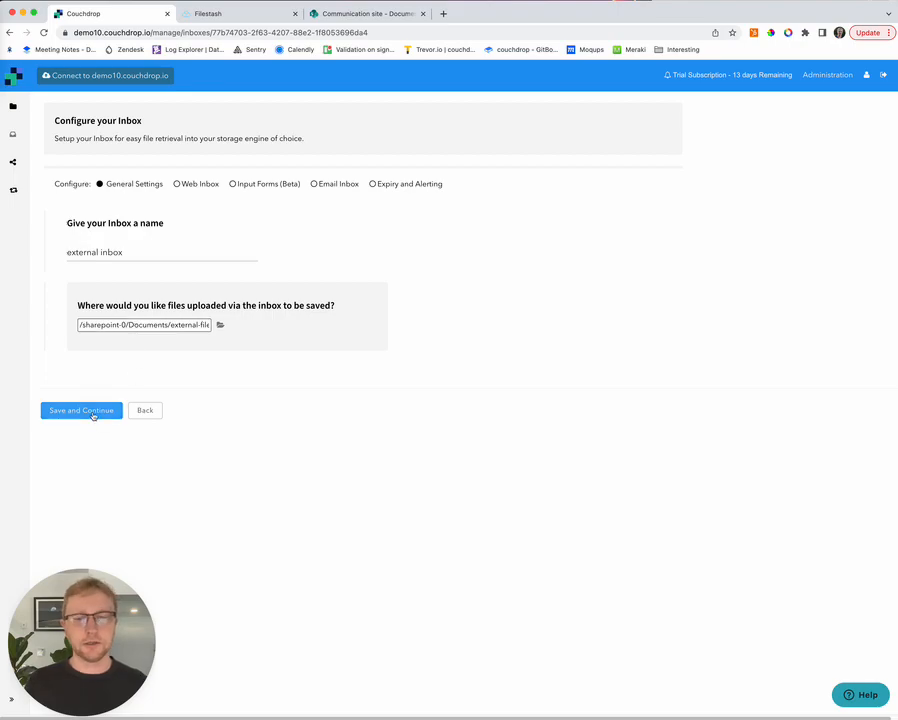
# Step: Save the inbox's general settings and move to the web inbox step
pyautogui.click(92, 412)
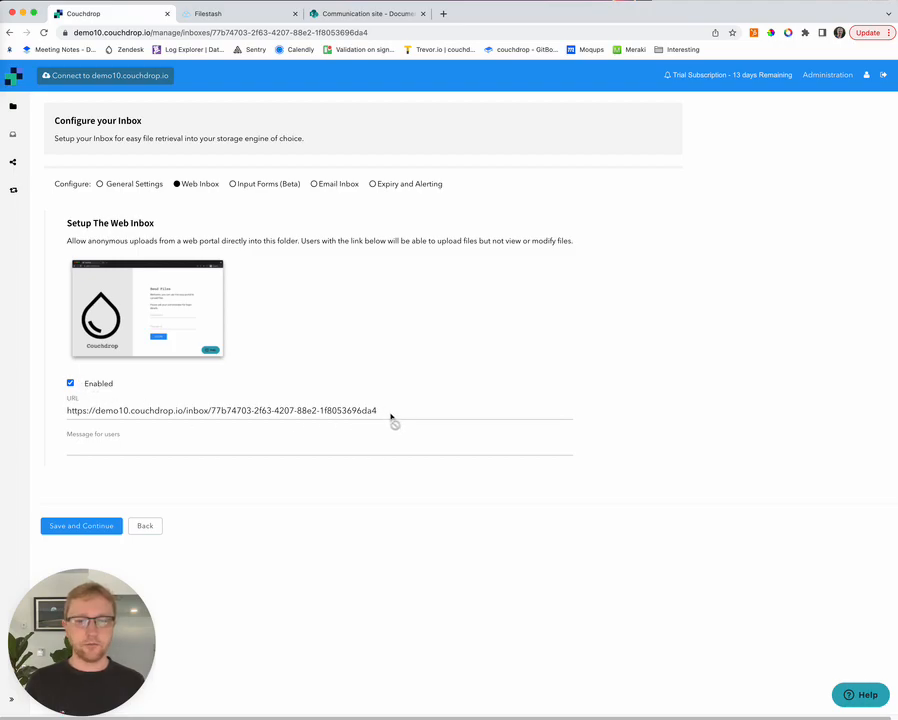
pyautogui.moveTo(394, 416); pyautogui.dragTo(48, 414)
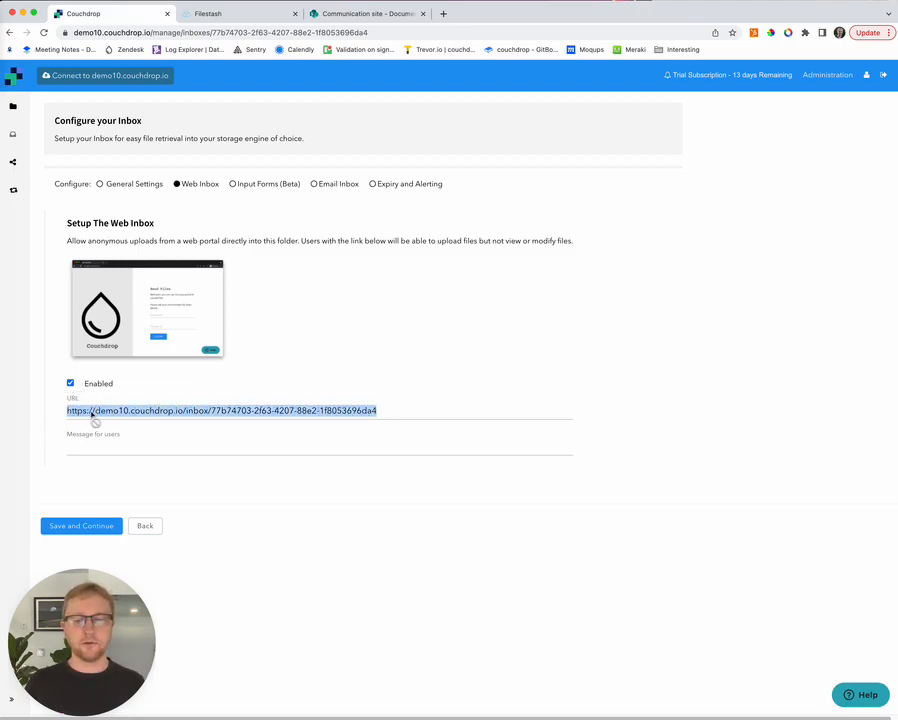
pyautogui.click(92, 414)
# Step: Set the uploader message to 'Hi - Please upload your files' and save
pyautogui.click(122, 451)
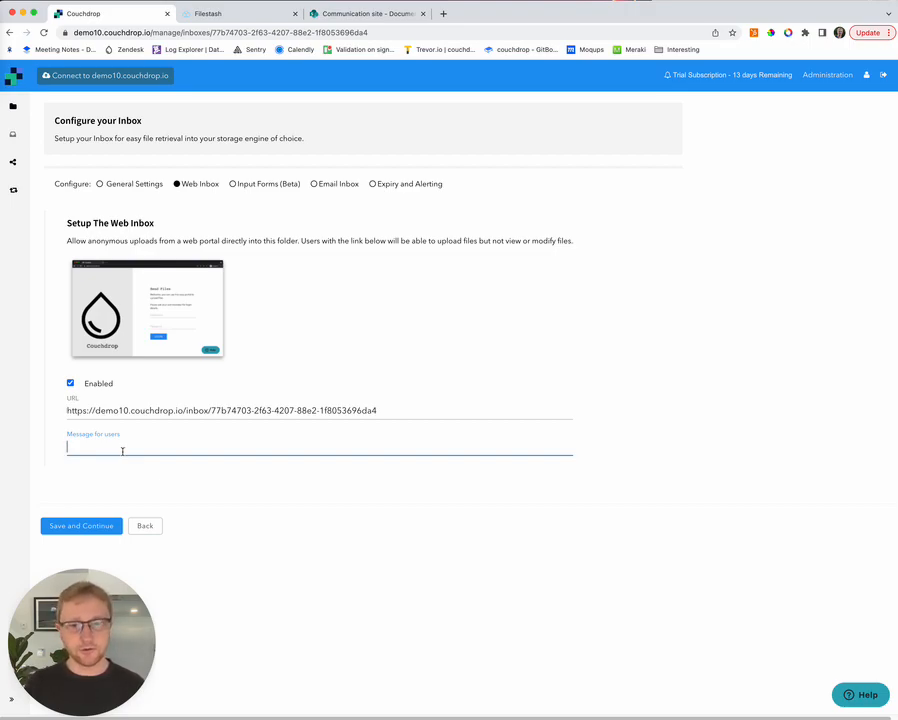
pyautogui.write('Hi - Please upload your files')
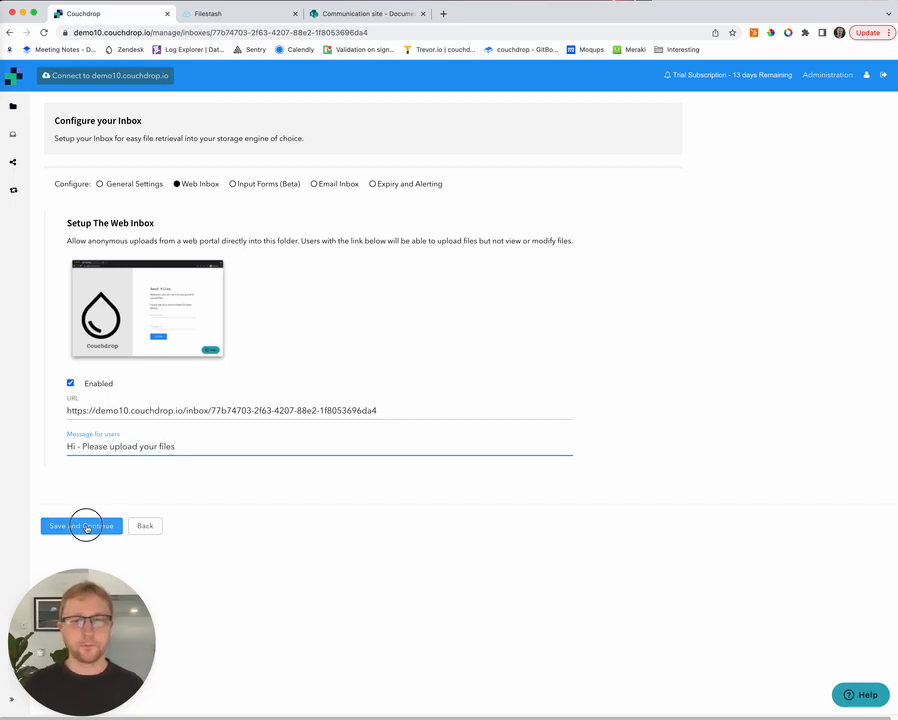
pyautogui.click(85, 526)
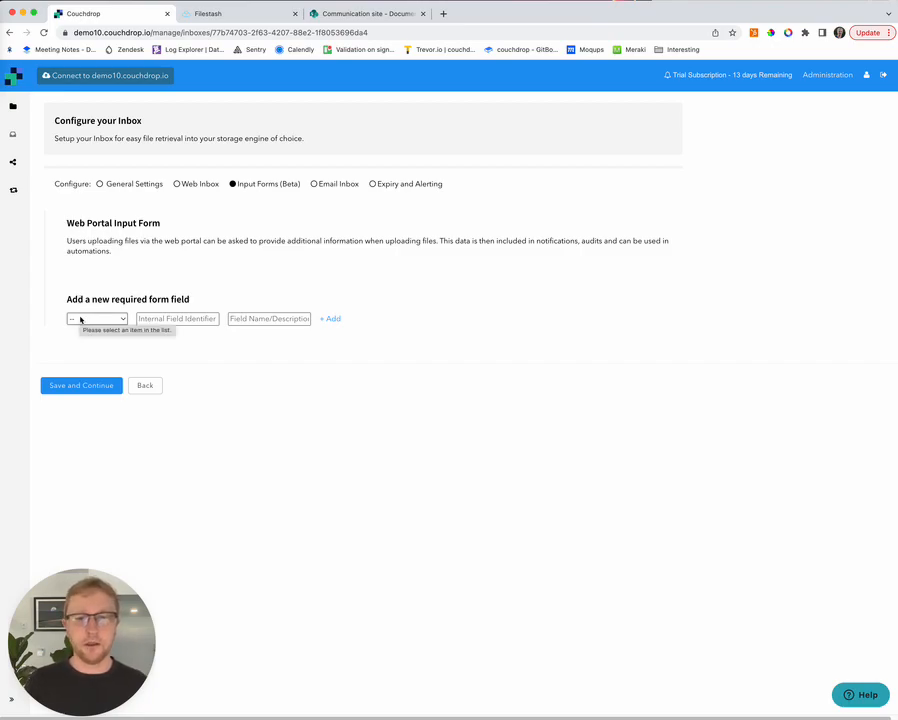
# Step: Add a new form field of type Email Address with identifier 'email'
pyautogui.click(81, 318)
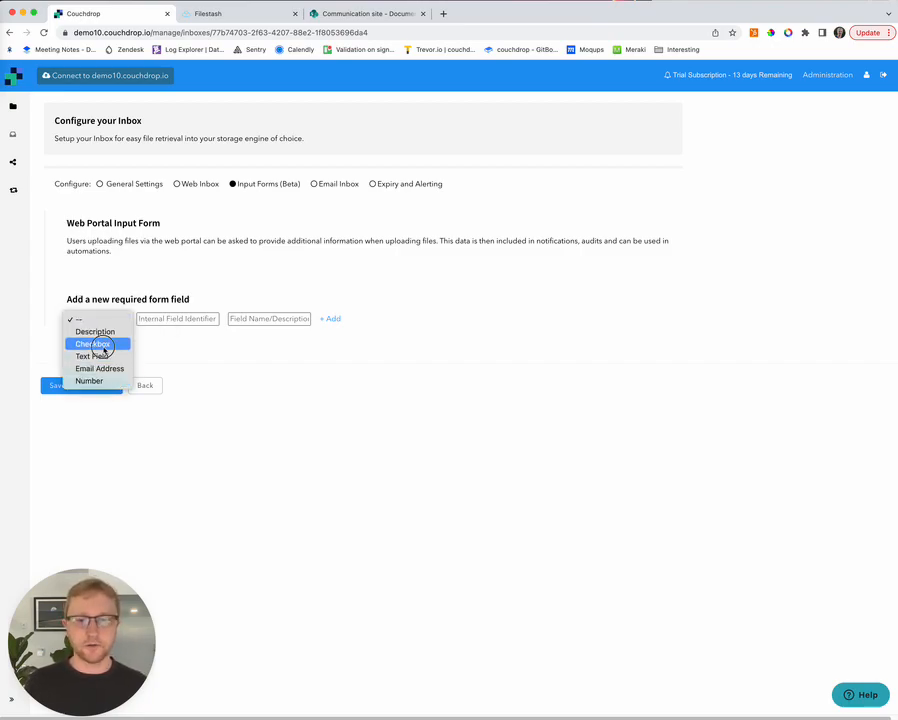
pyautogui.click(96, 343)
pyautogui.click(98, 317)
pyautogui.click(106, 344)
pyautogui.click(178, 318)
pyautogui.write('email')
# Step: Describe the field as 'Email Address Please', add it to the form, and save
pyautogui.press('Tab')
pyautogui.write('Please')
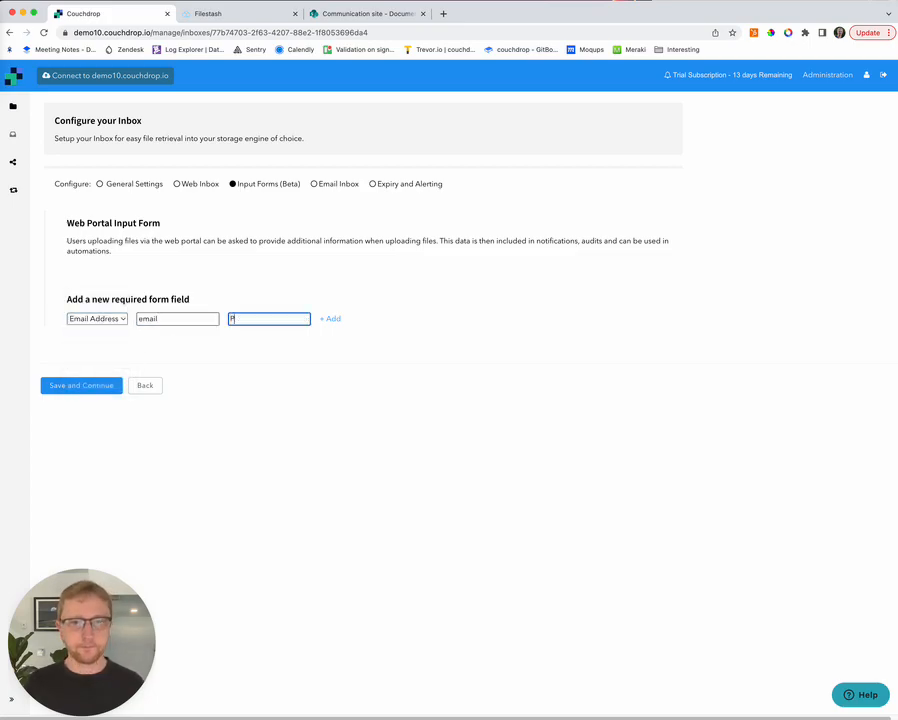
pyautogui.press('BackSpace')
pyautogui.press('BackSpace')
pyautogui.press('BackSpace')
pyautogui.press('BackSpace')
pyautogui.press('BackSpace')
pyautogui.press('BackSpace')
pyautogui.write('What')
pyautogui.press('BackSpace')
pyautogui.press('BackSpace')
pyautogui.press('BackSpace')
pyautogui.press('BackSpace')
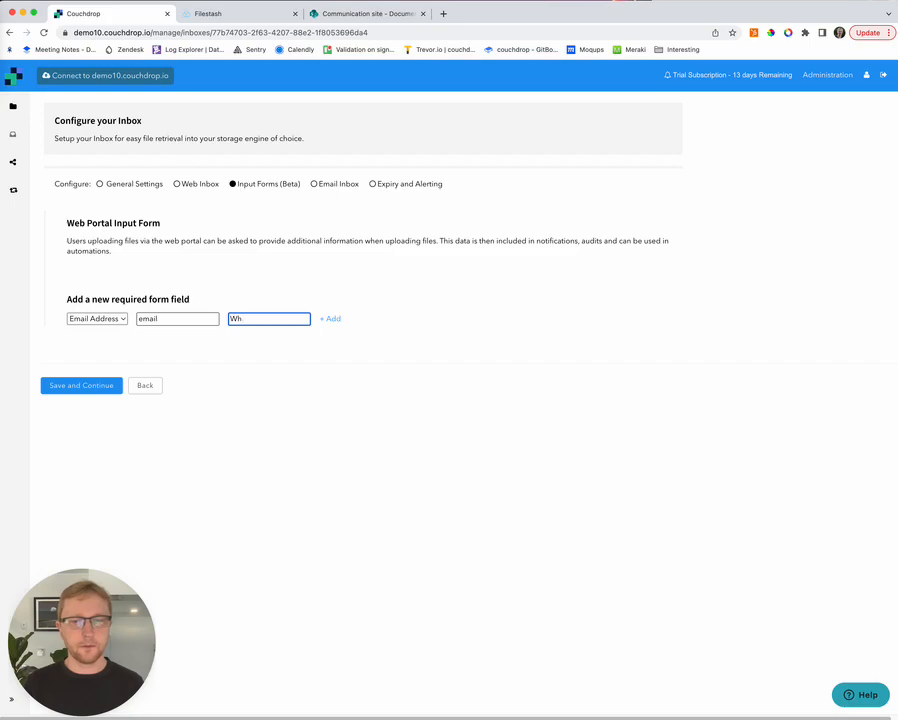
pyautogui.write('ema')
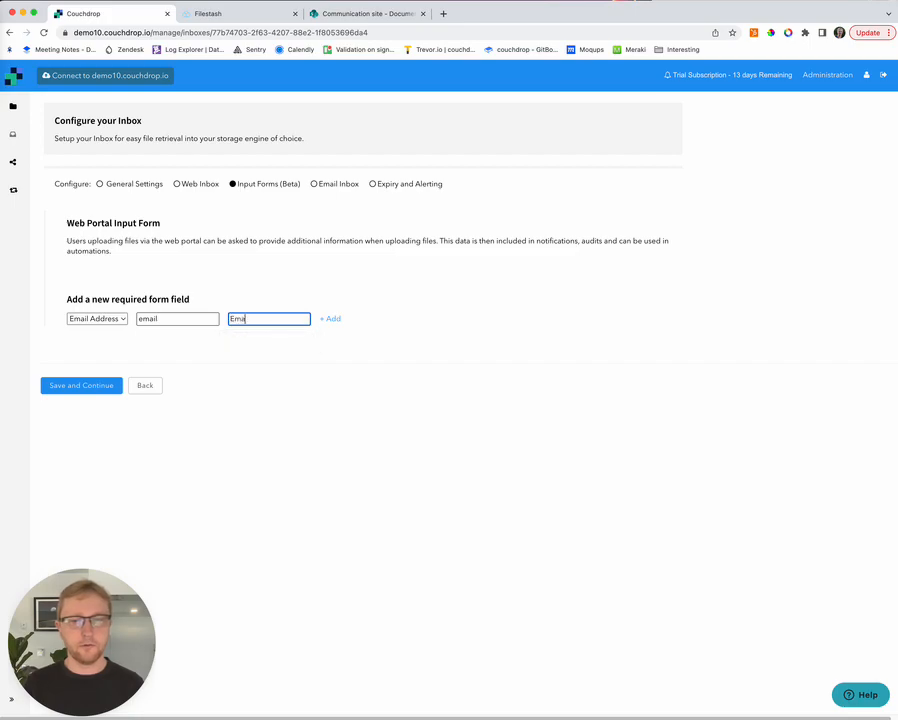
pyautogui.write('il Address Please')
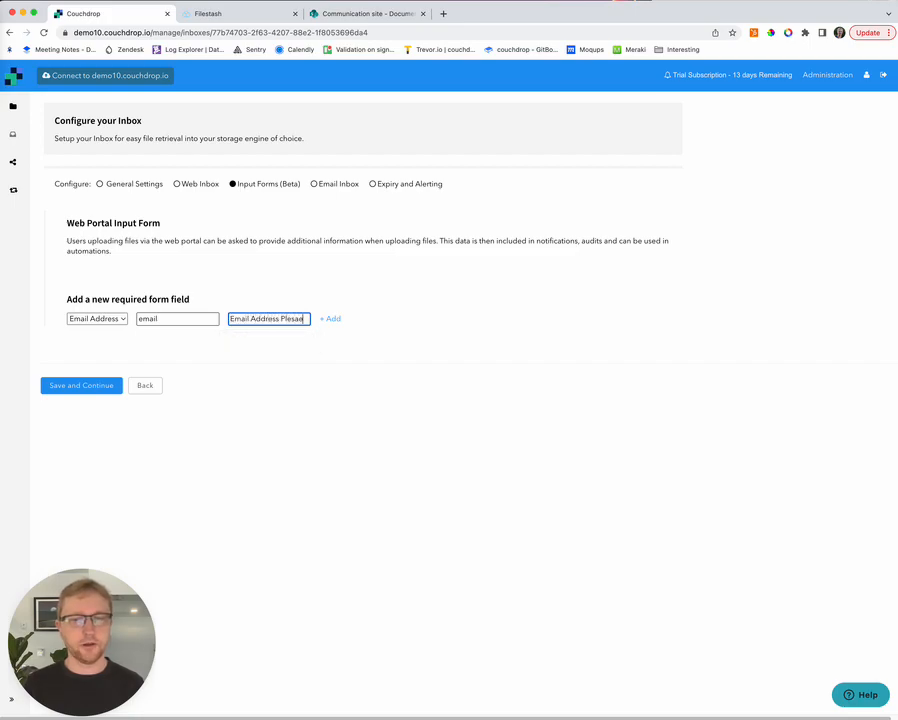
pyautogui.click(330, 319)
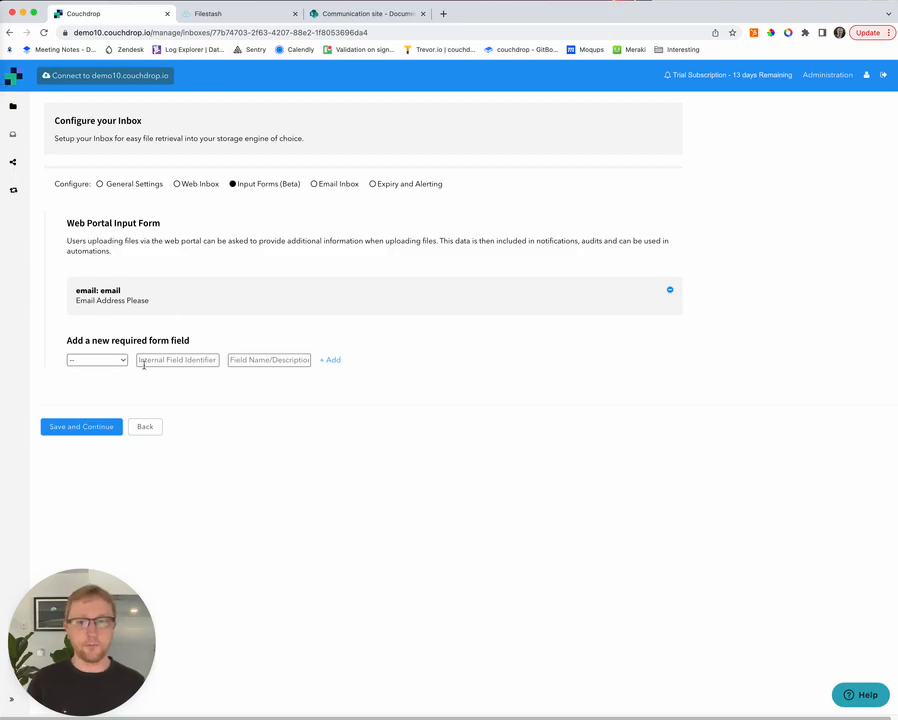
pyautogui.click(112, 427)
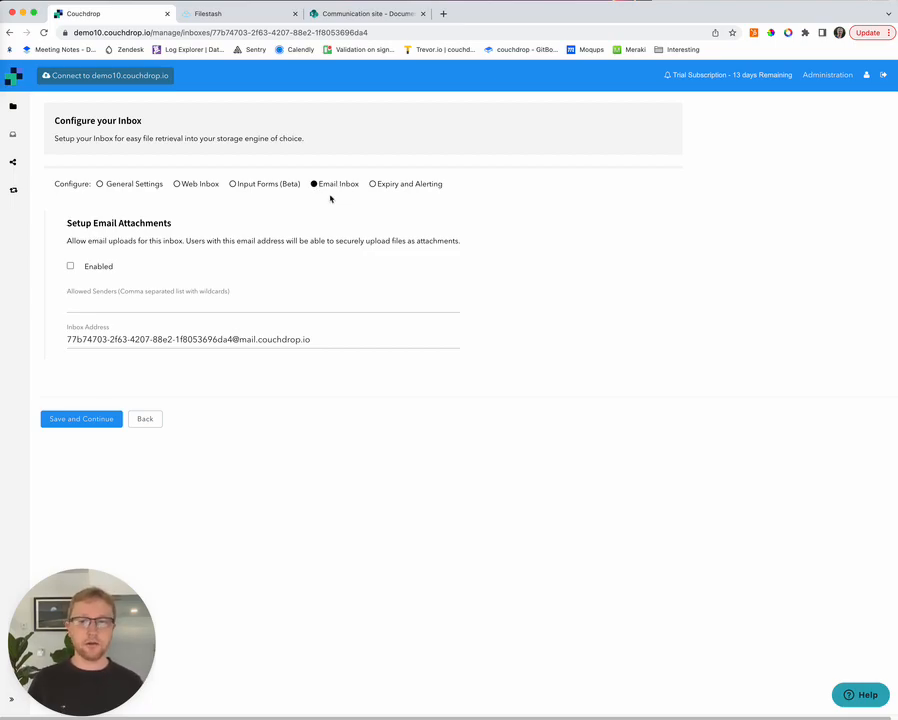
# Step: Keep email uploads enabled for the inbox and save to reach Expiry and Alerting
pyautogui.click(70, 266)
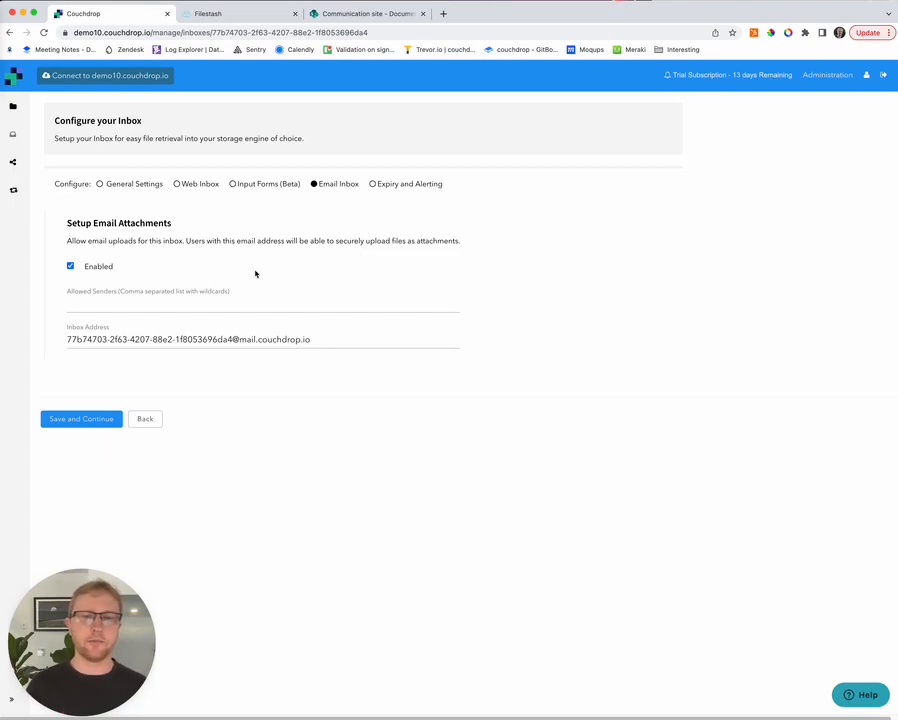
pyautogui.click(85, 421)
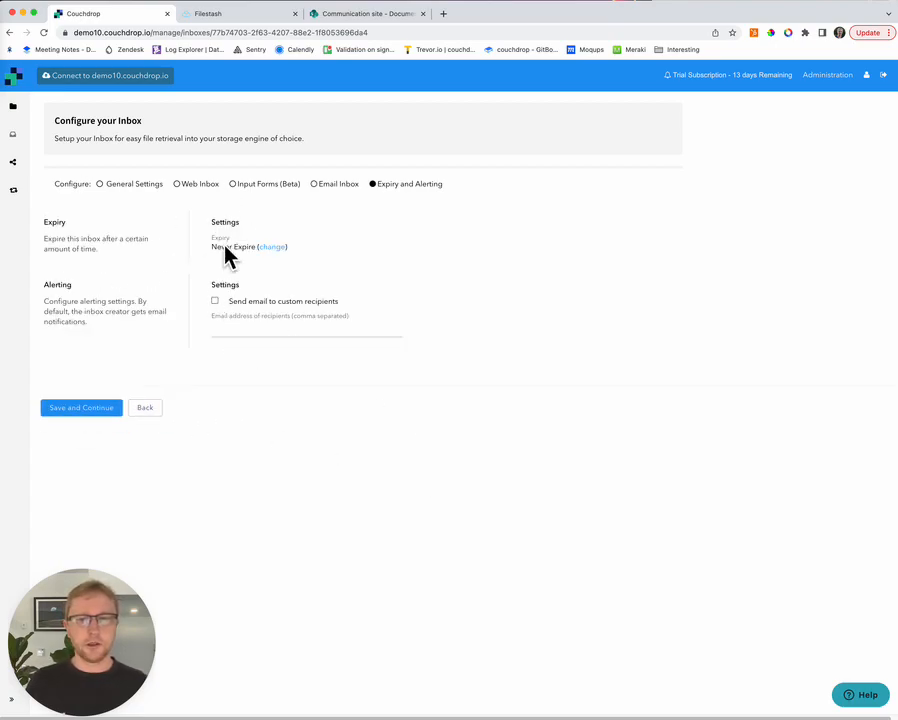
# Step: Turn on upload alert emails to a custom recipient's e-mail address and save the inbox
pyautogui.click(214, 300)
pyautogui.click(233, 323)
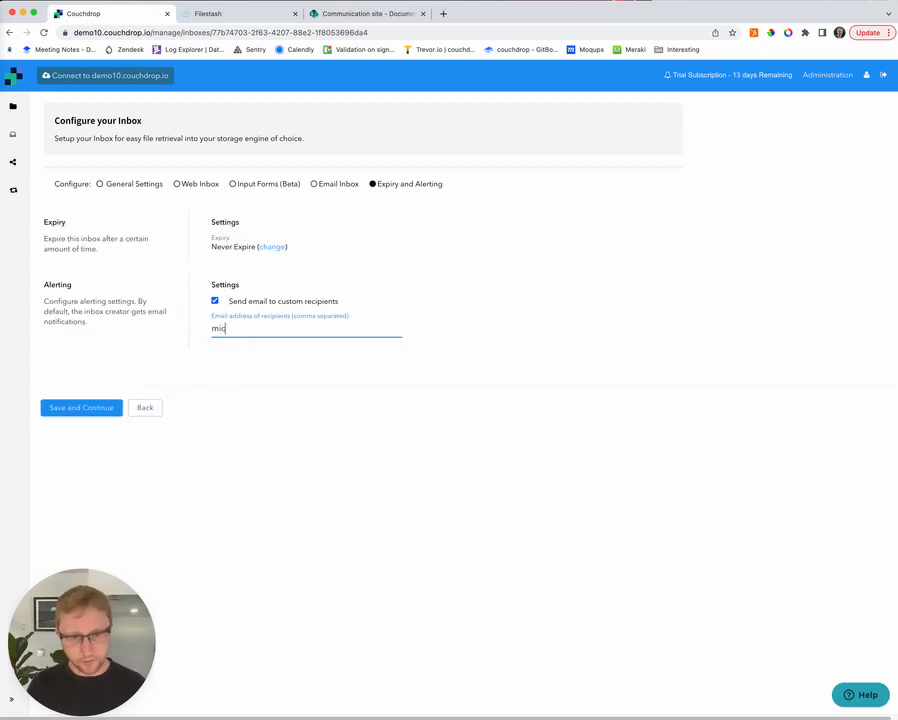
pyautogui.click(382, 498)
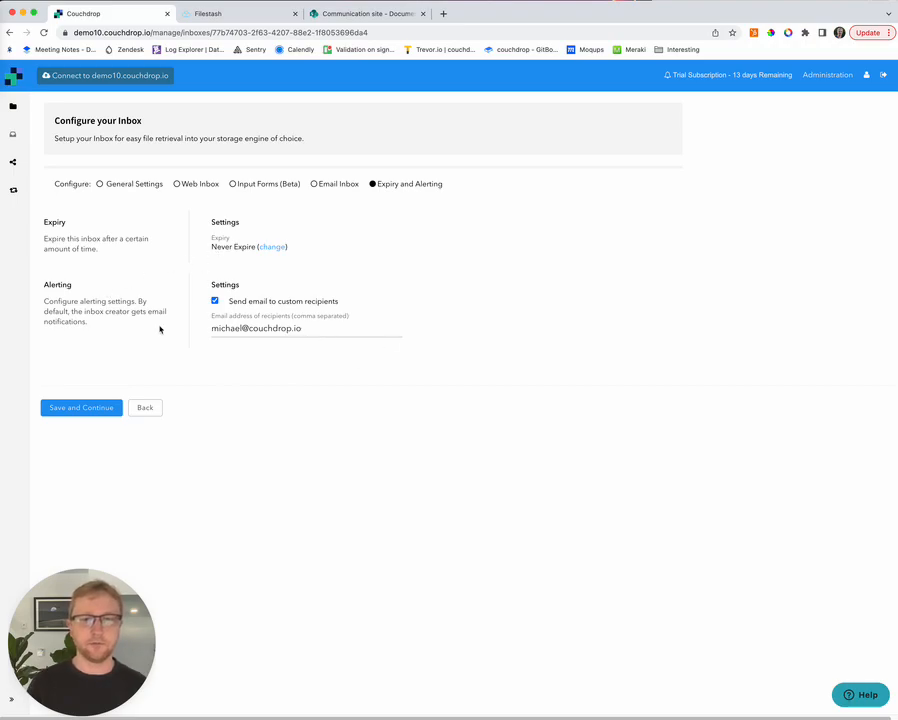
pyautogui.click(87, 409)
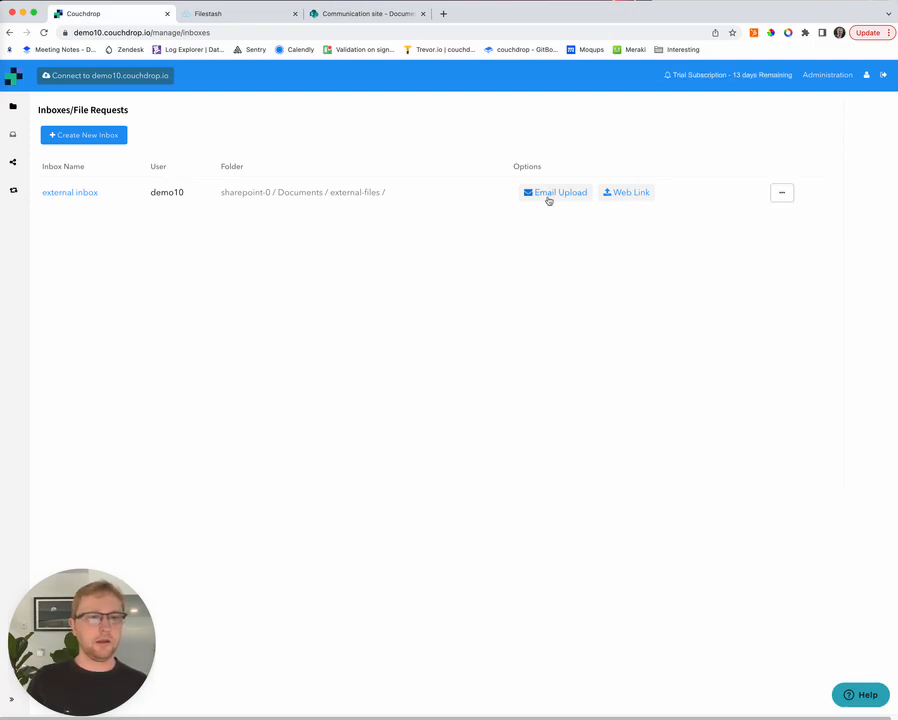
# Step: Copy the external inbox's web link and load it in a new browser tab
pyautogui.click(627, 193)
pyautogui.tripleClick(468, 90)
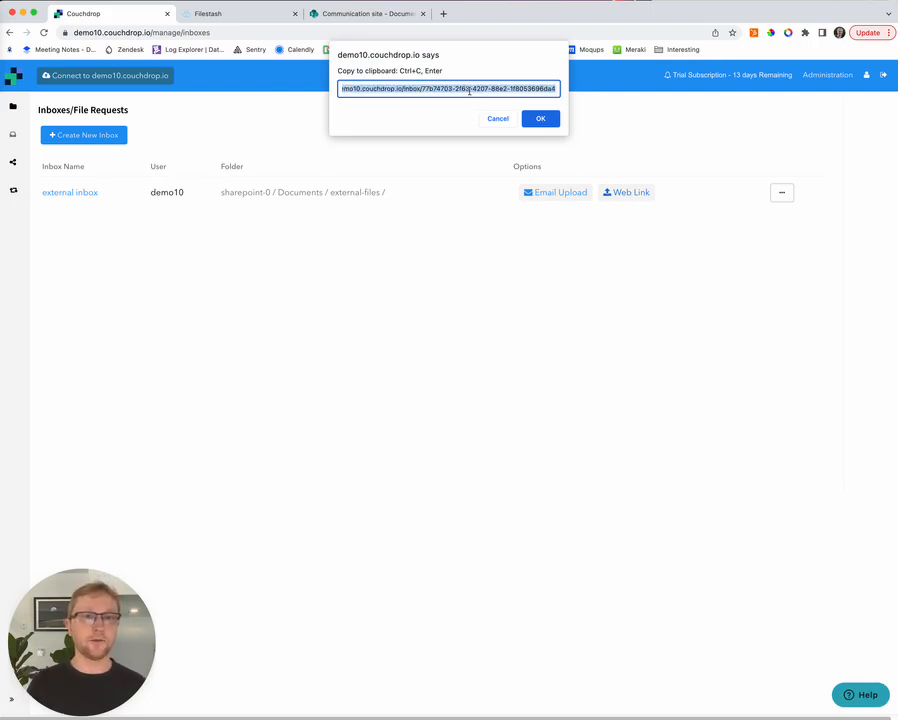
pyautogui.click(540, 118)
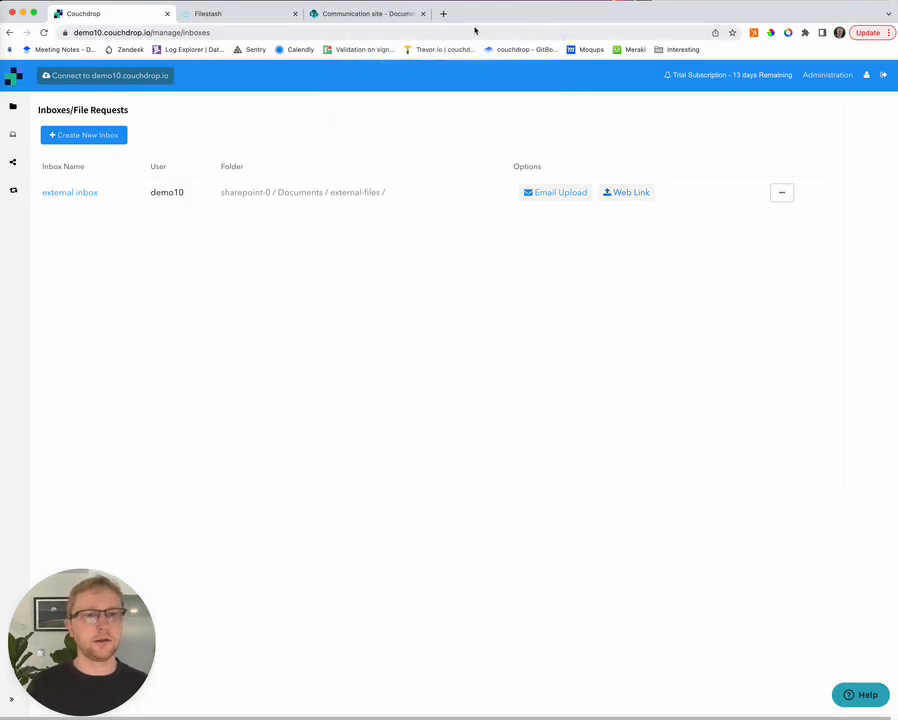
pyautogui.click(444, 14)
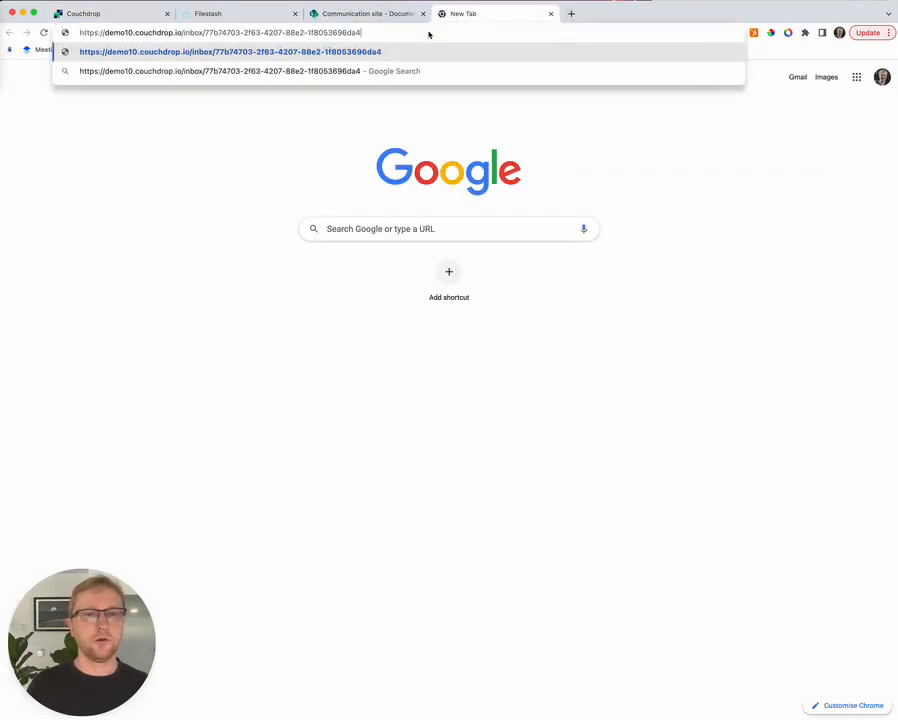
pyautogui.press('Return')
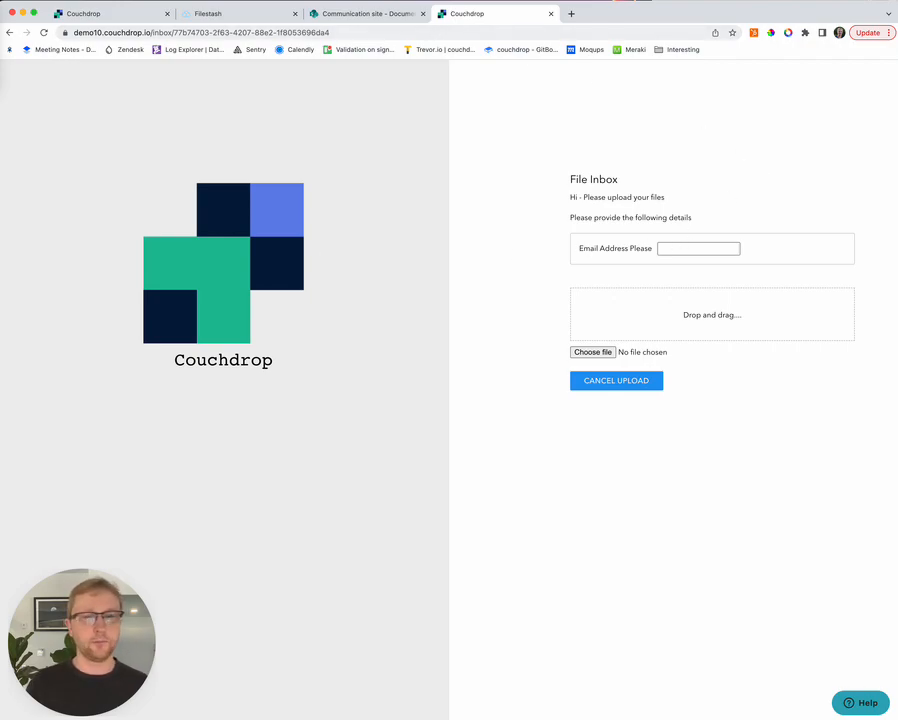
# Step: Drag the test screenshot from Finder into the inbox page's drop area
pyautogui.press('super+Tab')
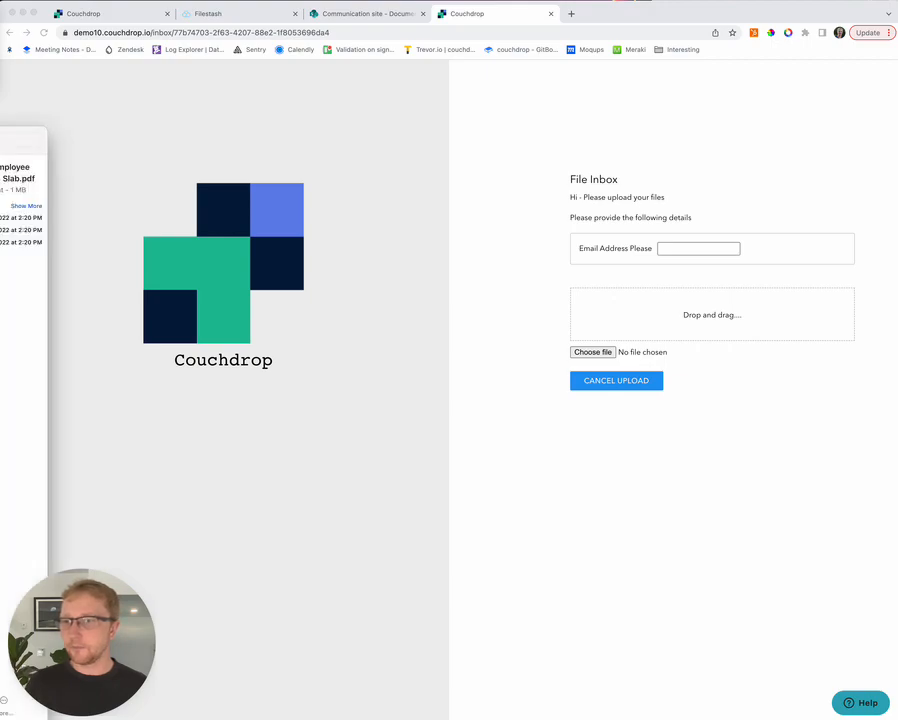
pyautogui.click(20, 198)
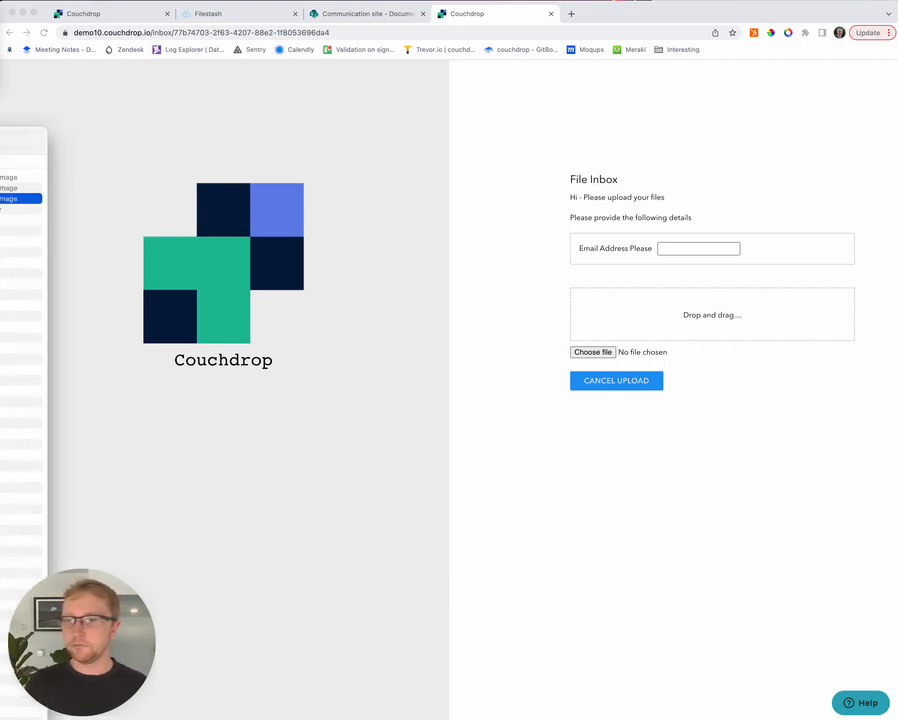
pyautogui.moveTo(20, 198); pyautogui.dragTo(706, 315)
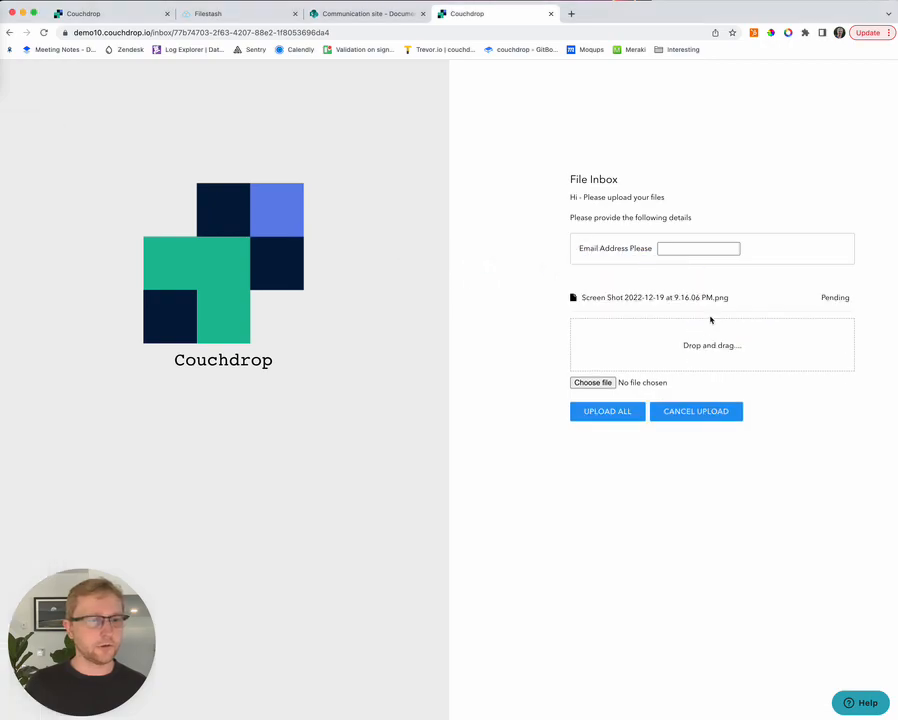
# Step: Enter the uploader's e-mail address and upload the screenshot
pyautogui.click(692, 251)
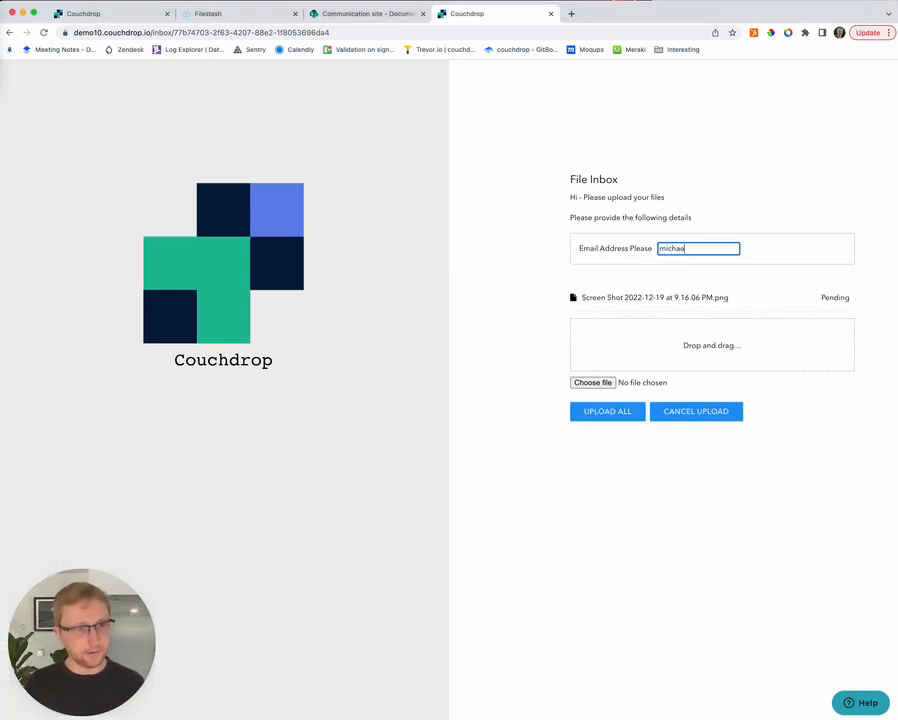
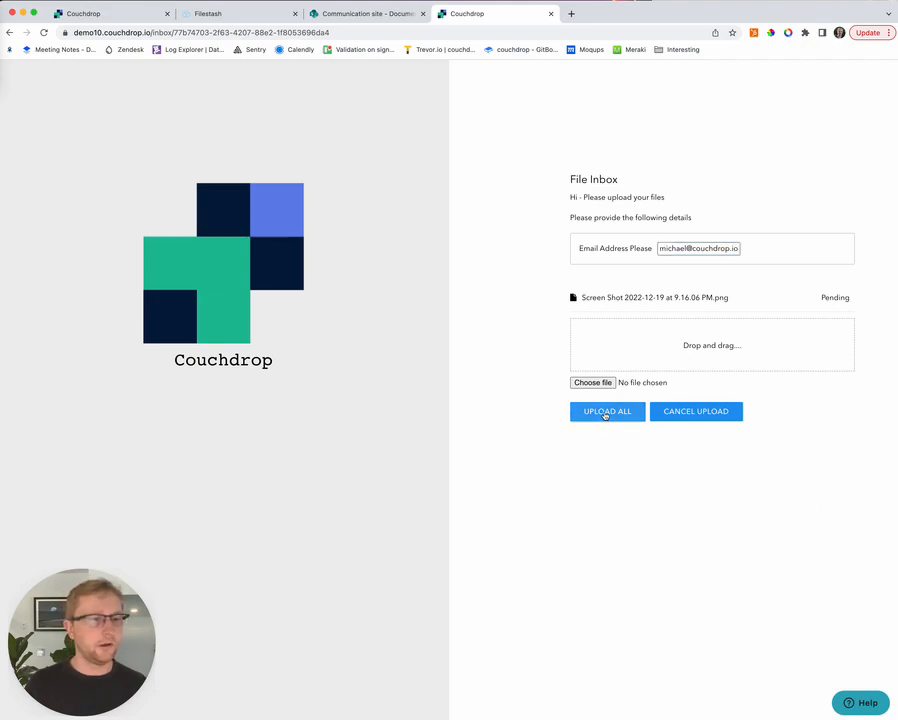
pyautogui.click(605, 412)
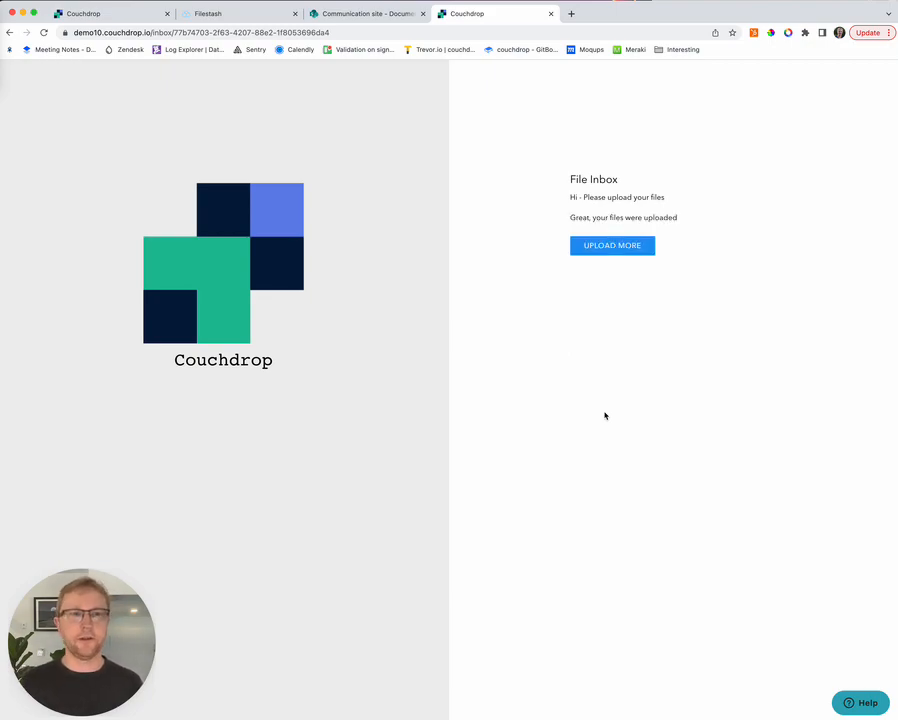
pyautogui.click(336, 14)
# Step: Refresh SharePoint's external-files folder to confirm the screenshot, then open Couchdrop's Files view
pyautogui.click(116, 269)
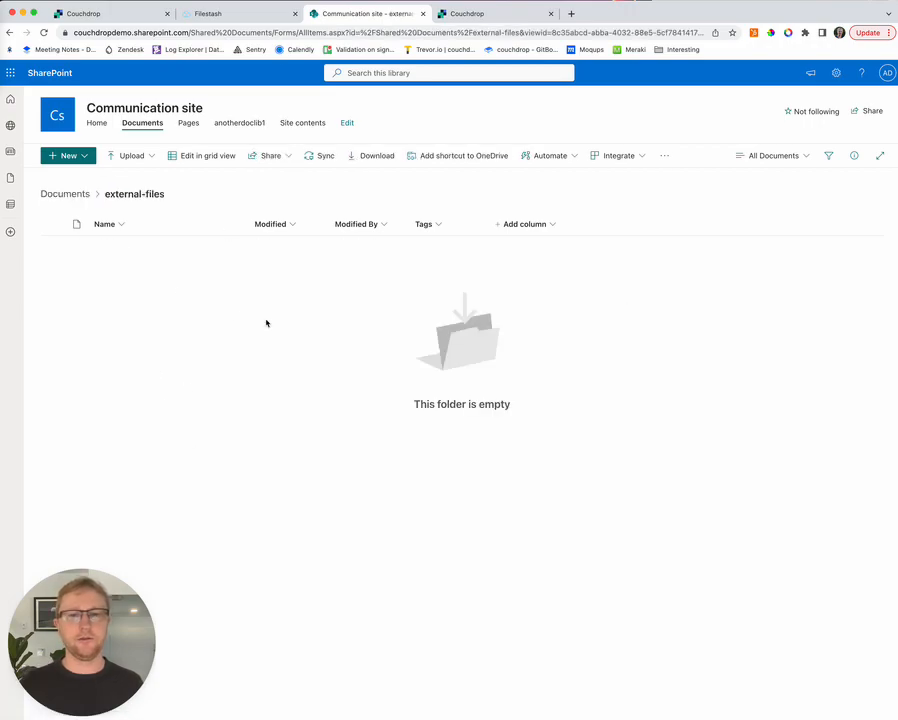
pyautogui.press('super+r')
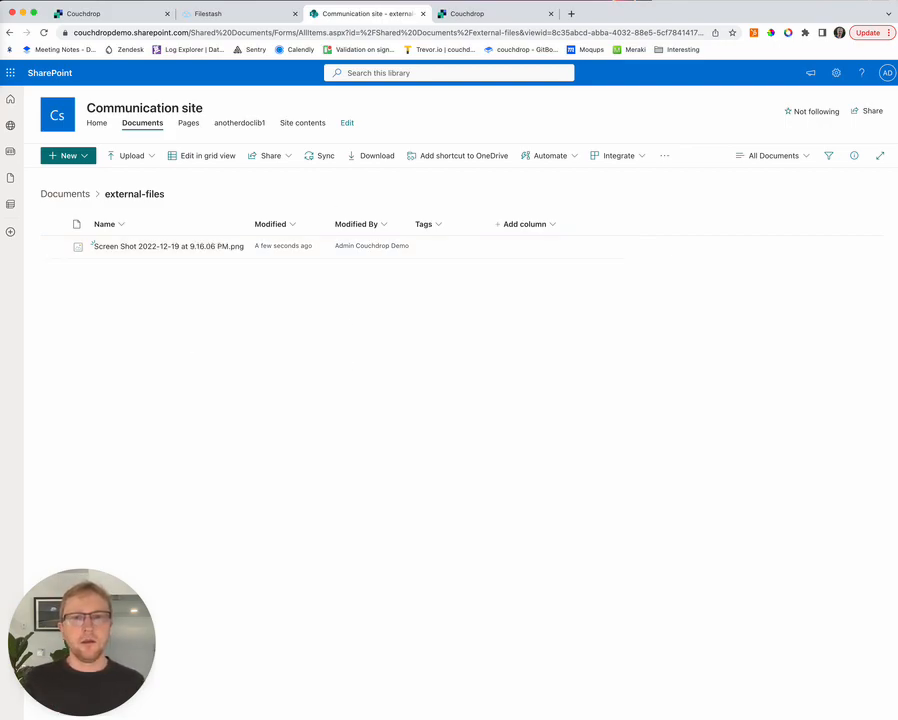
pyautogui.click(94, 13)
pyautogui.click(13, 108)
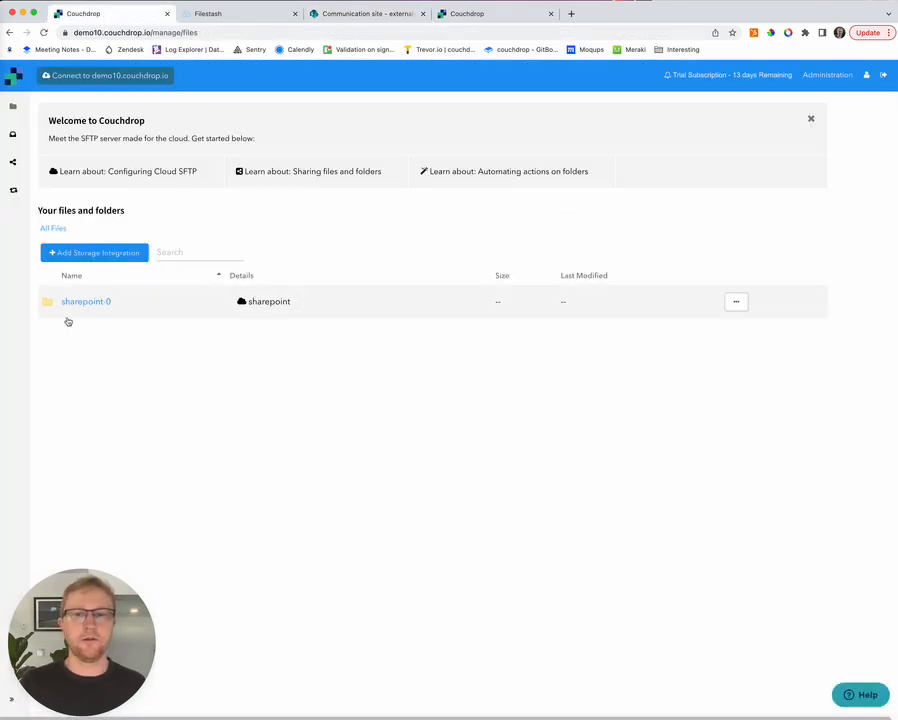
# Step: Browse to sharepoint-0 > Documents > external-files to show the 138 KB screenshot, then display the THANKS slide
pyautogui.click(84, 300)
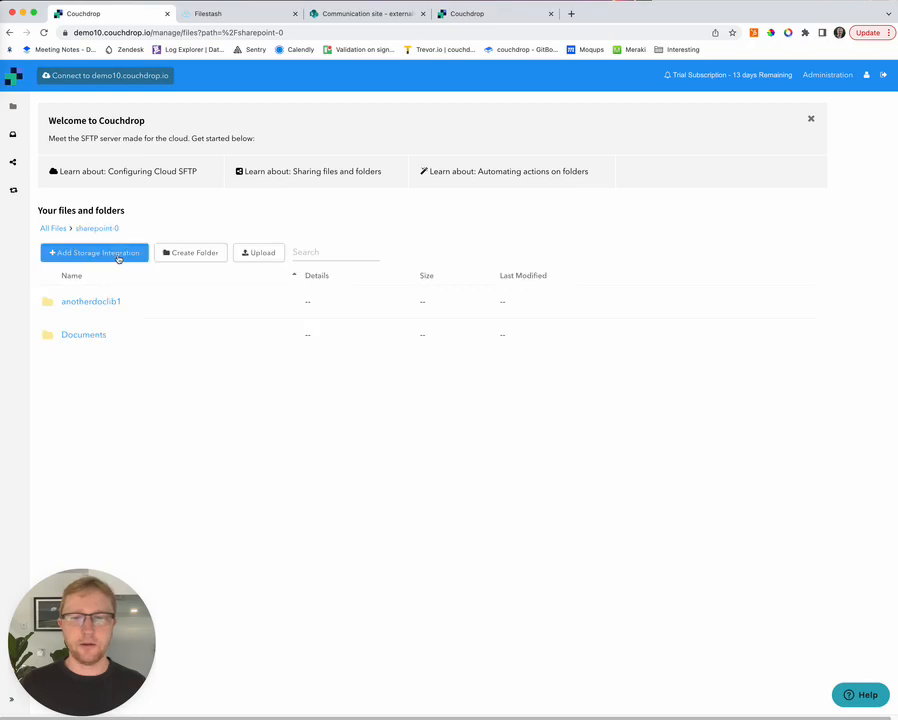
pyautogui.click(83, 336)
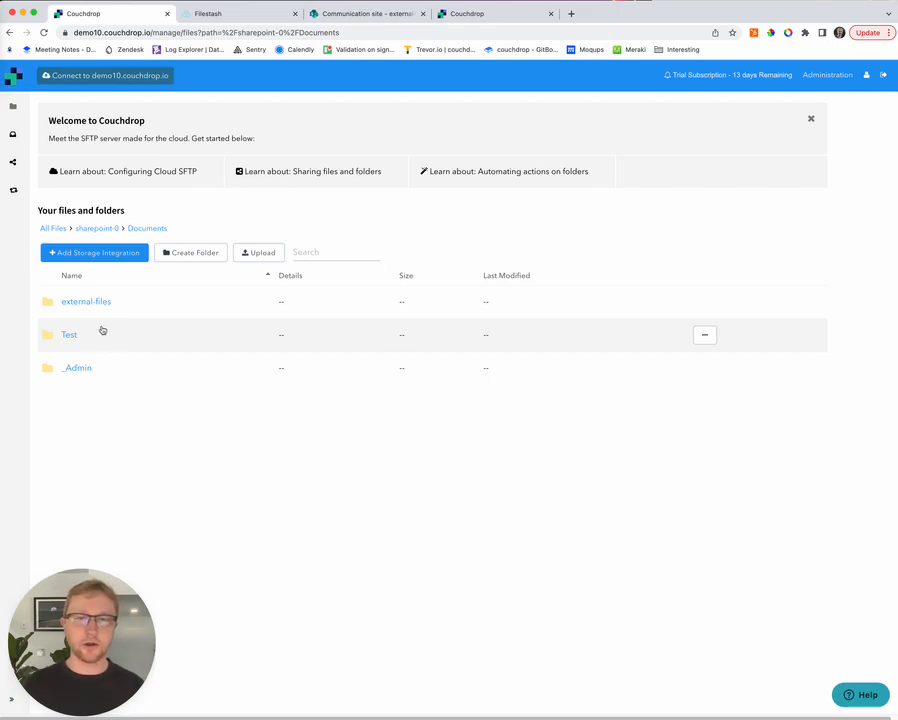
pyautogui.click(84, 301)
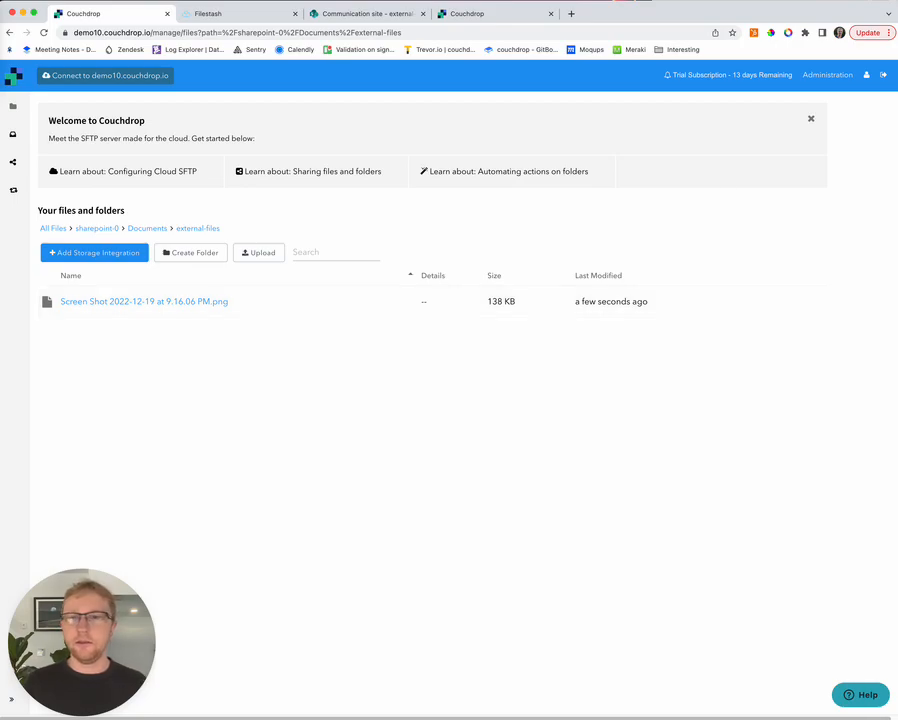
pyautogui.moveTo(0, 24); pyautogui.dragTo(812, 15)
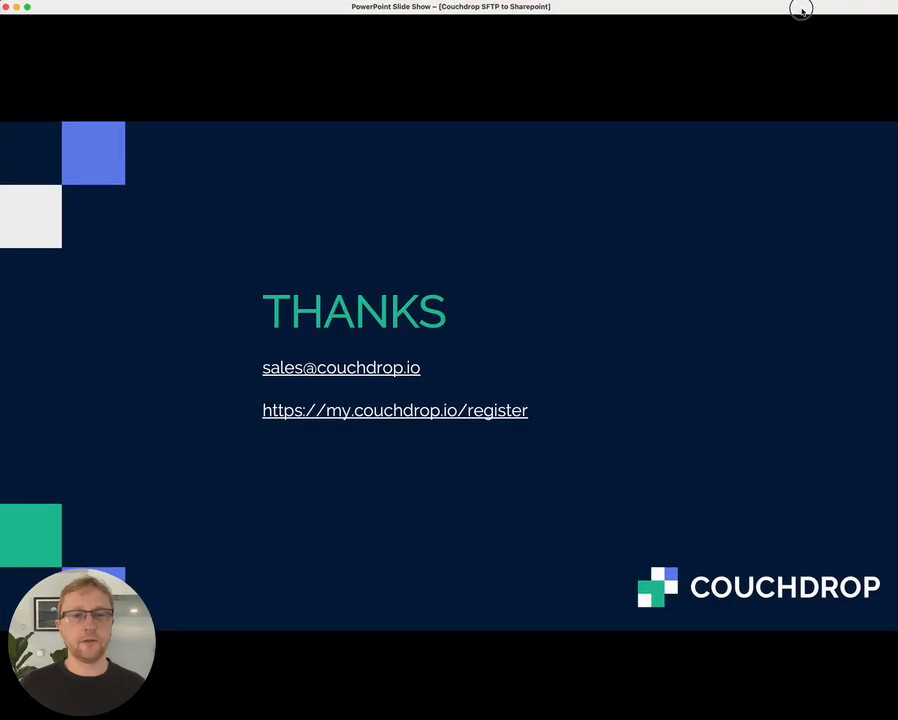